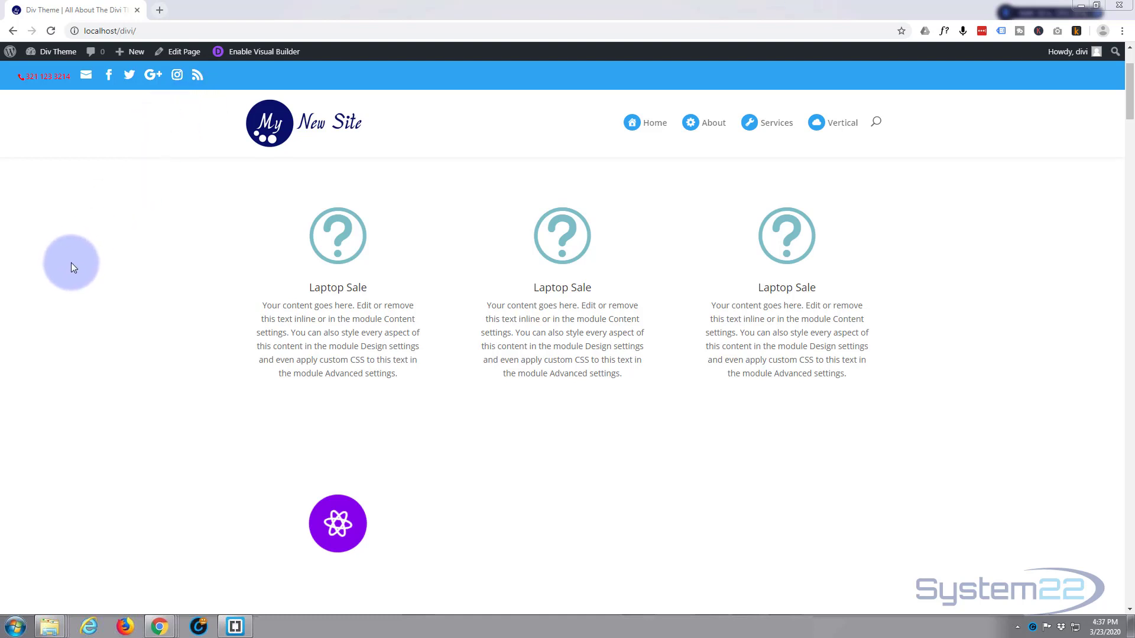
# Step: Enable the Visual Builder and bring the row with the purple atom blurb into view
pyautogui.moveTo(282, 268)
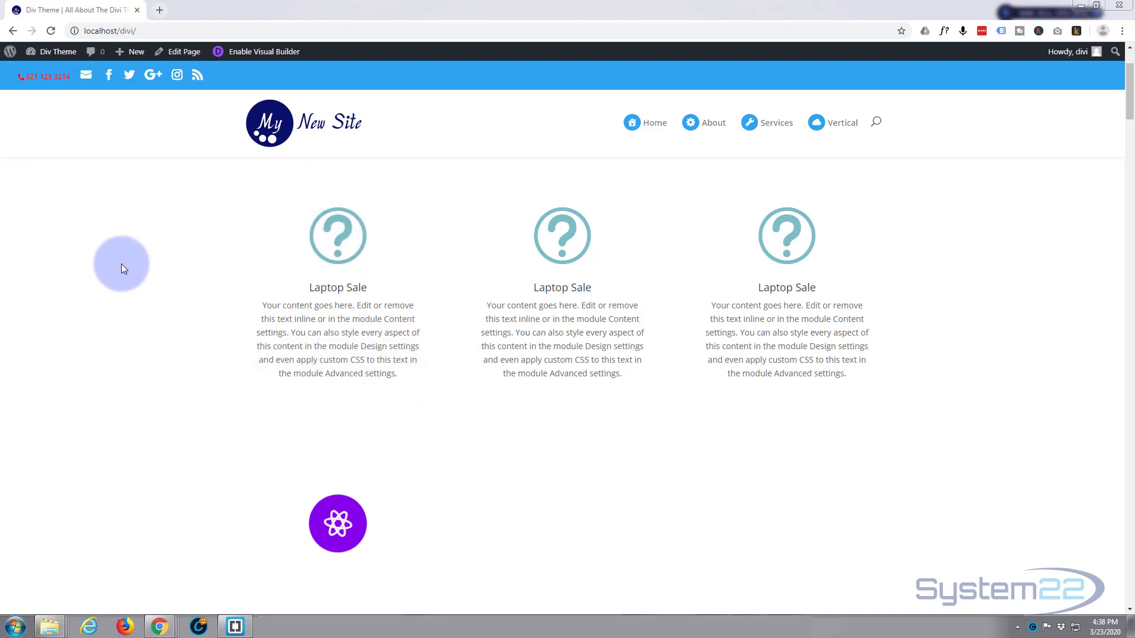
pyautogui.scroll(-4, 122, 264)
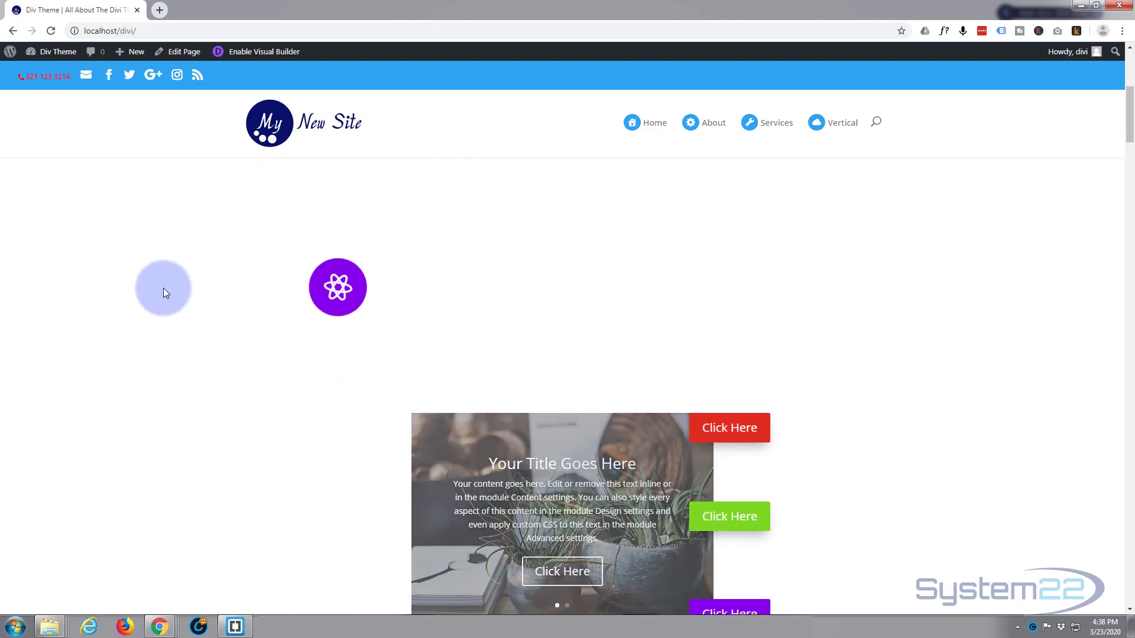
pyautogui.moveTo(326, 286)
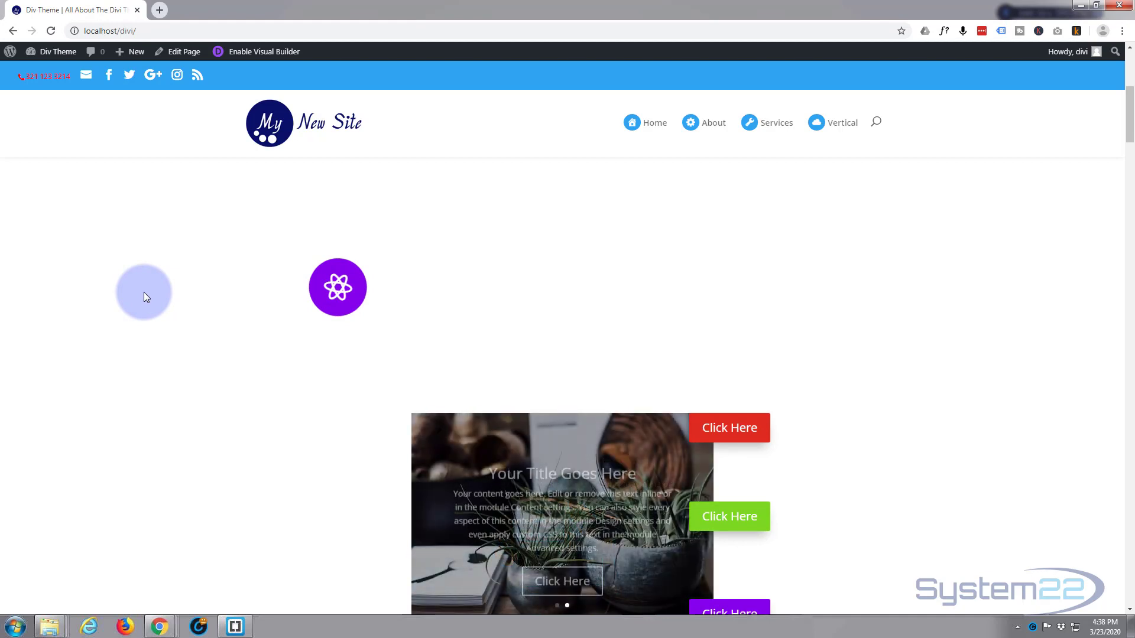
pyautogui.click(250, 52)
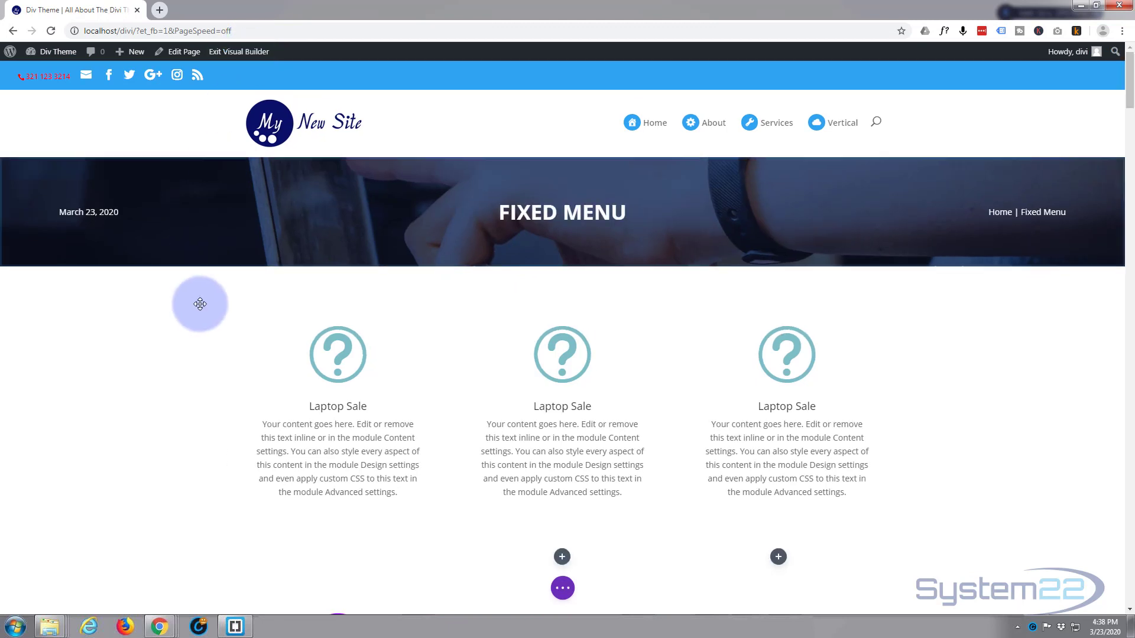
pyautogui.scroll(-5, 197, 304)
pyautogui.scroll(-1, 200, 303)
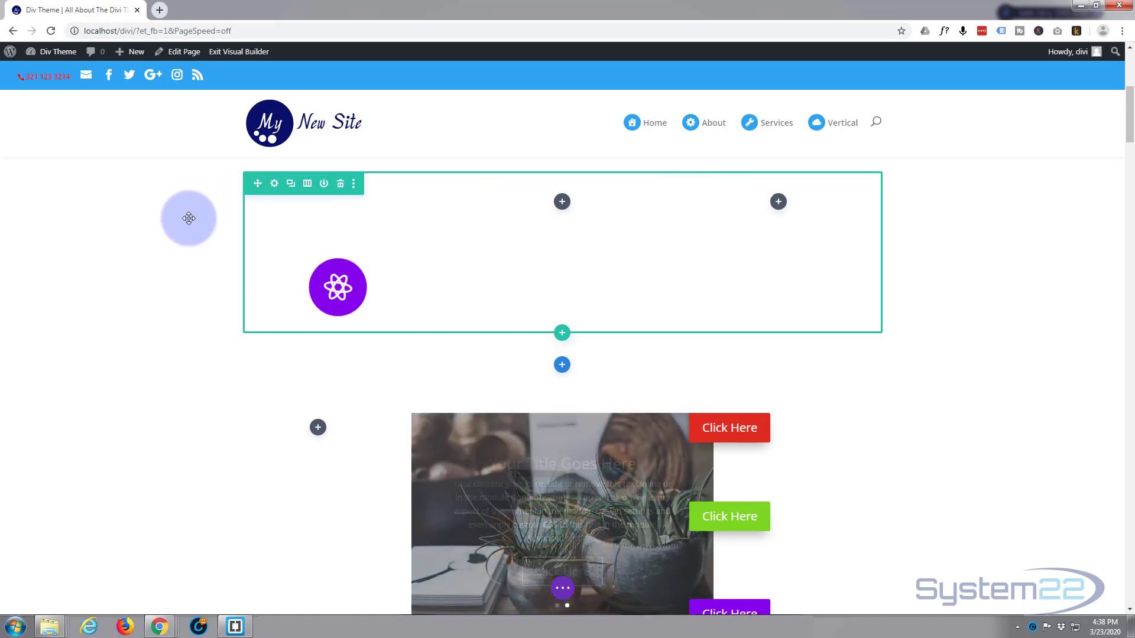
pyautogui.scroll(5, 152, 223)
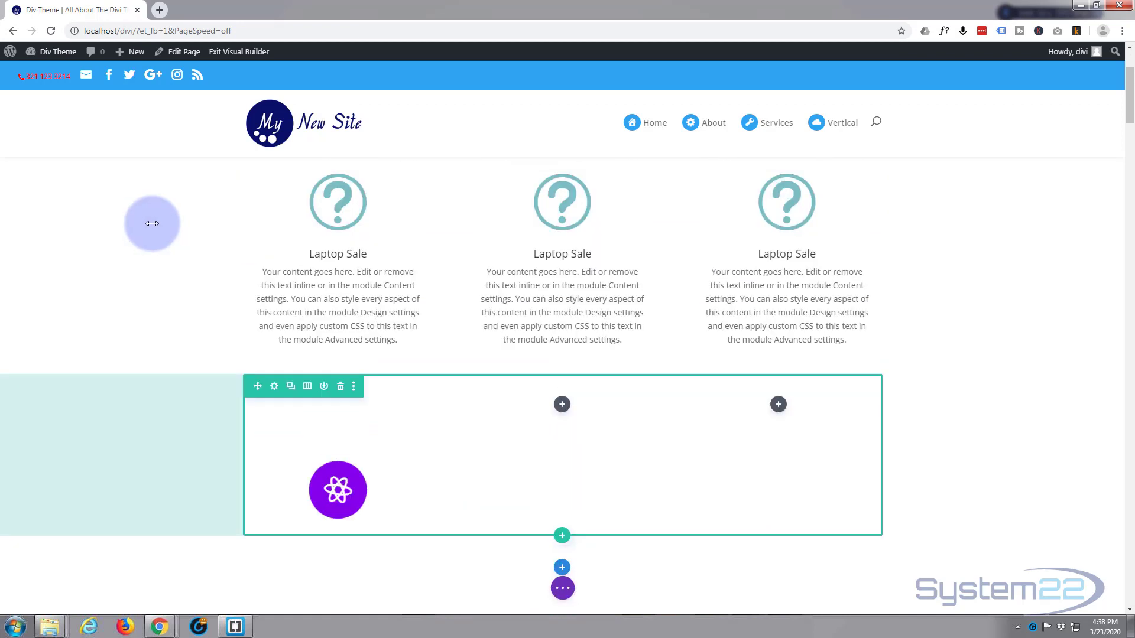
pyautogui.scroll(-5, 190, 240)
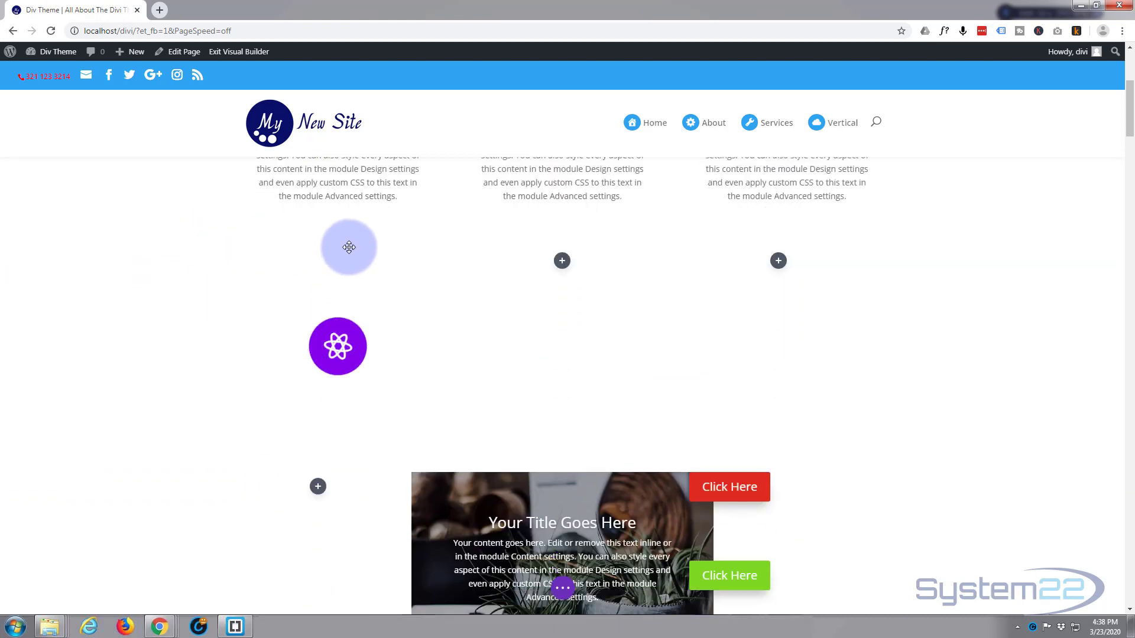
# Step: Insert a Blurb module into the empty right column of the atom icon's row
pyautogui.click(777, 261)
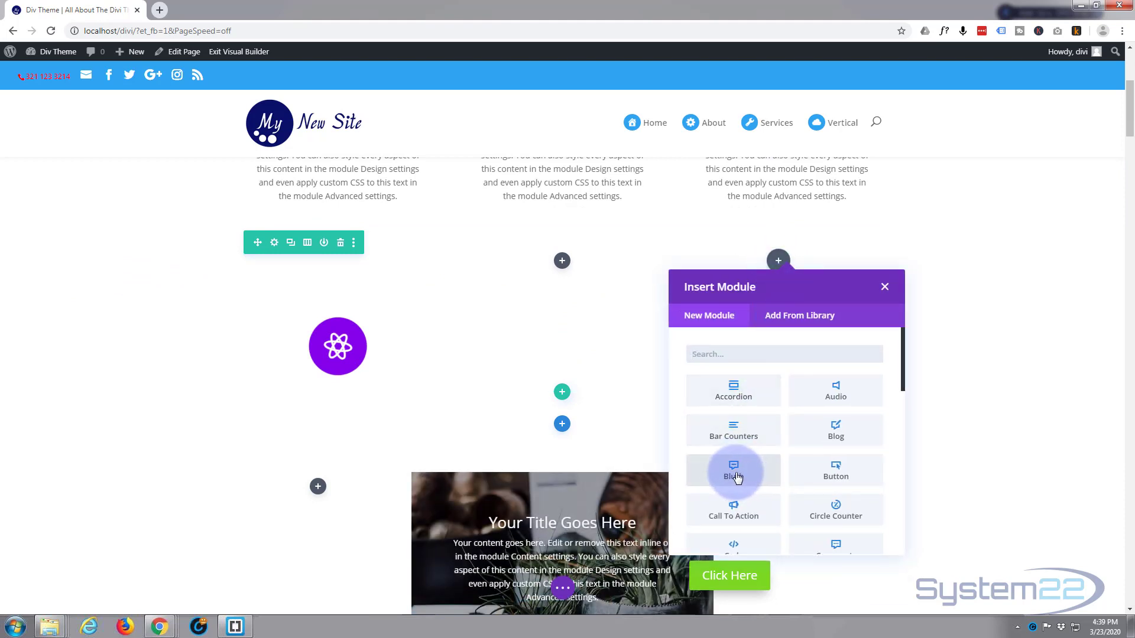
pyautogui.scroll(-3, 757, 409)
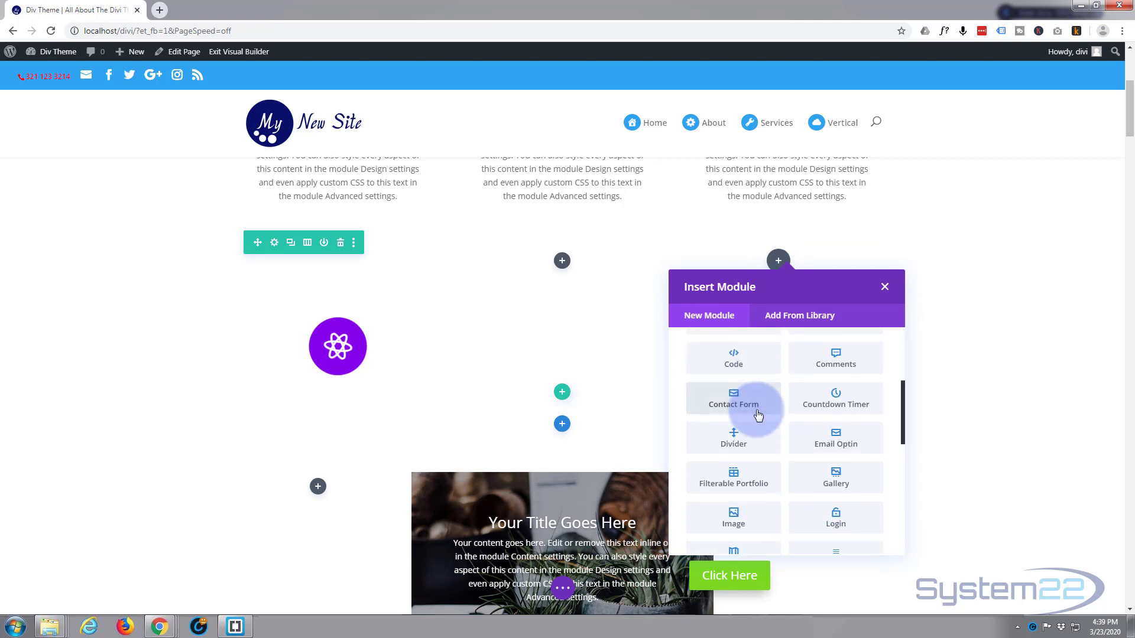
pyautogui.scroll(-7, 758, 416)
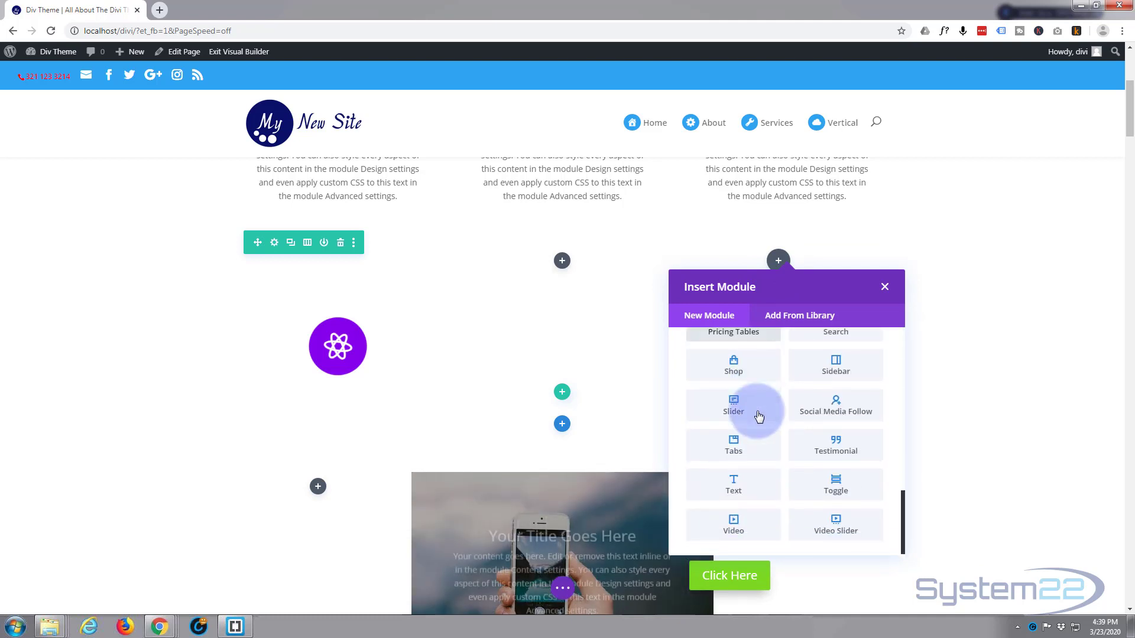
pyautogui.scroll(10, 759, 417)
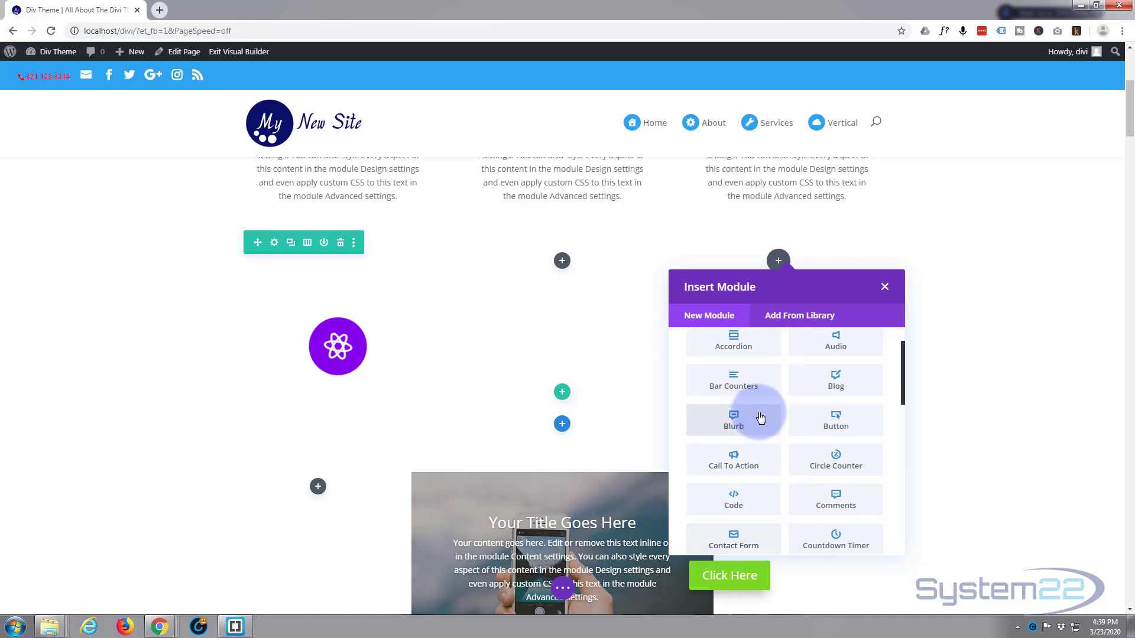
pyautogui.scroll(2, 759, 414)
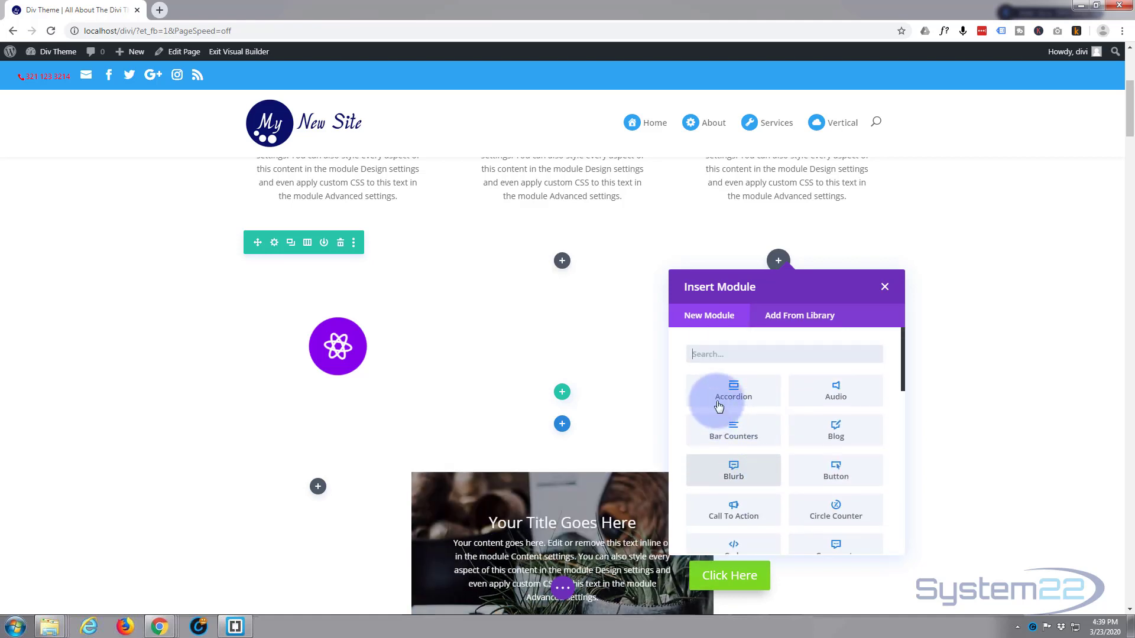
pyautogui.click(736, 475)
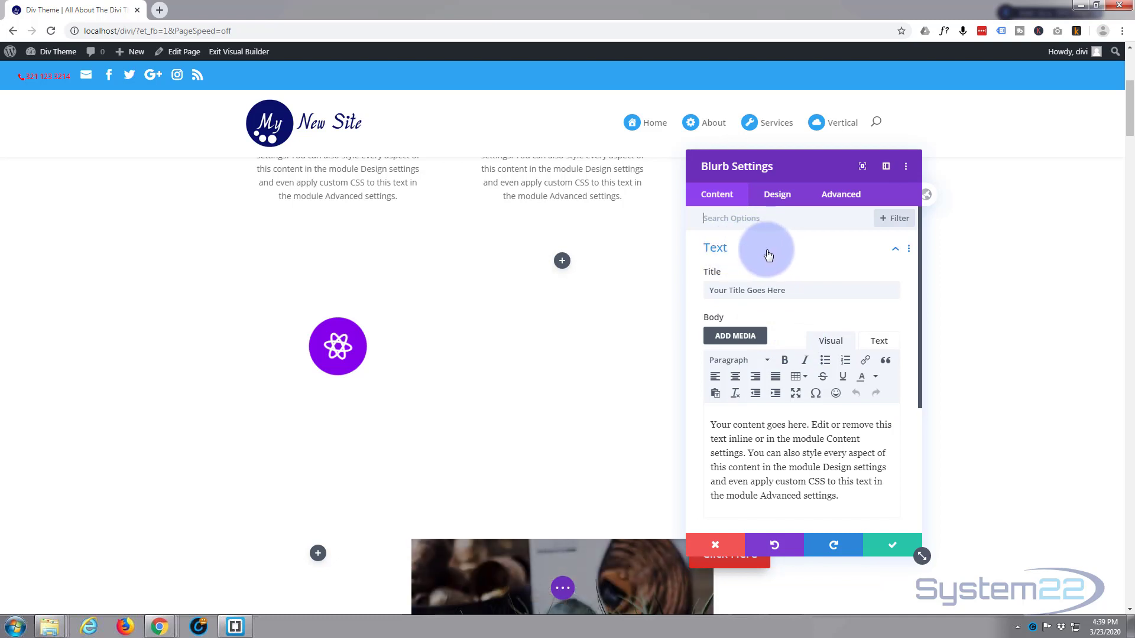
# Step: Move 'Your Title Goes Here' from Title to the top of Body, formatted as Heading 3
pyautogui.moveTo(795, 294); pyautogui.dragTo(701, 291)
pyautogui.hotkey('ctrl', 'c')
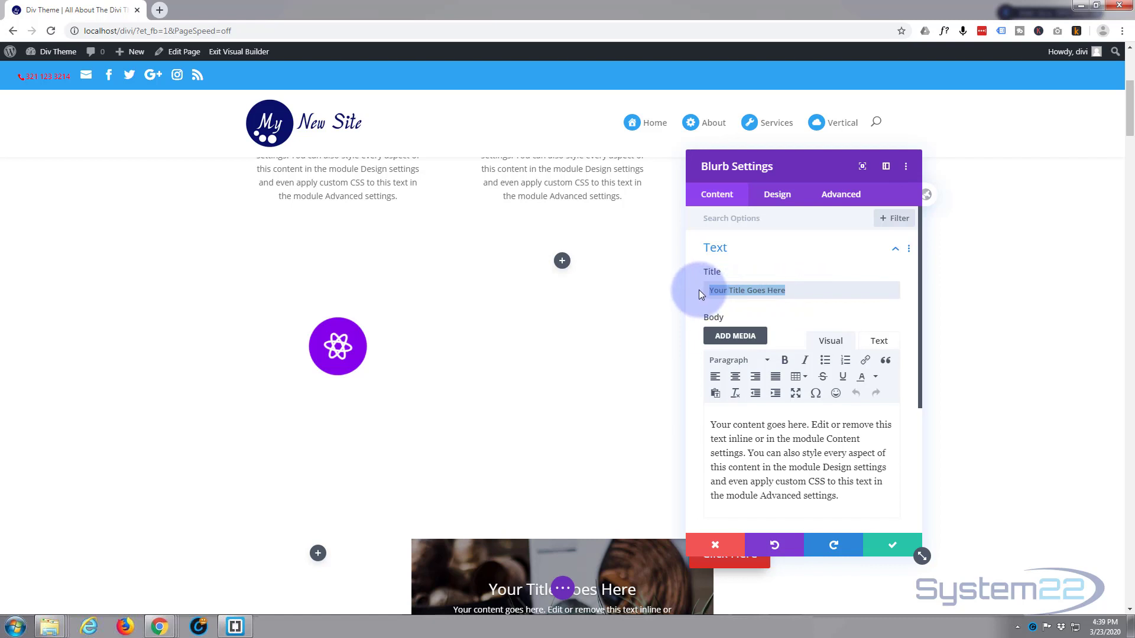
pyautogui.press('BackSpace')
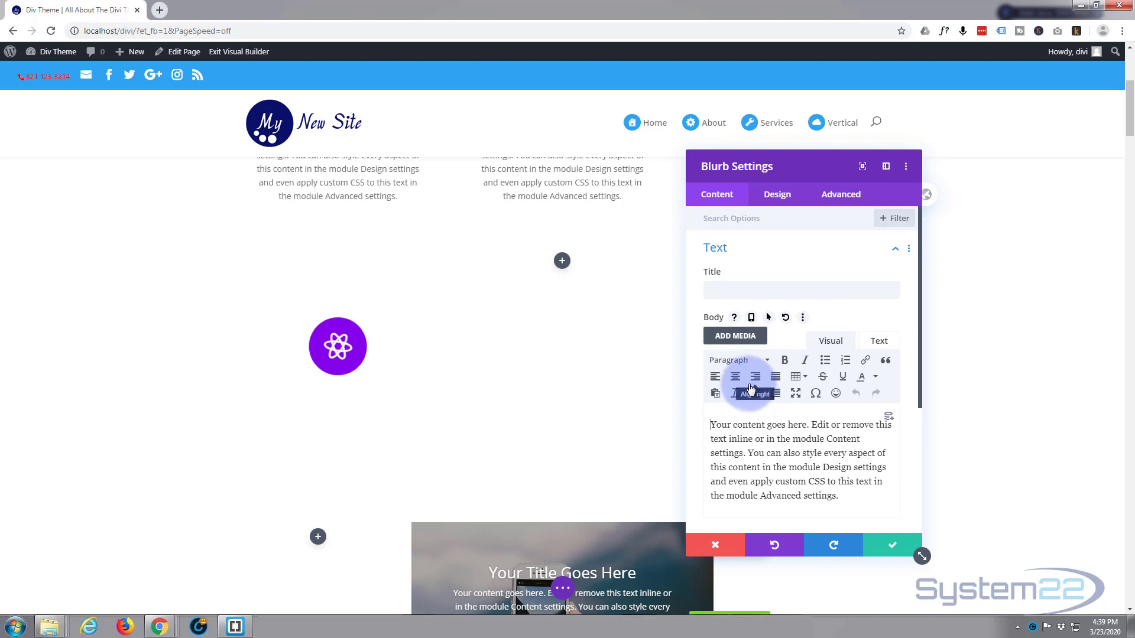
pyautogui.hotkey('ctrl', 'v')
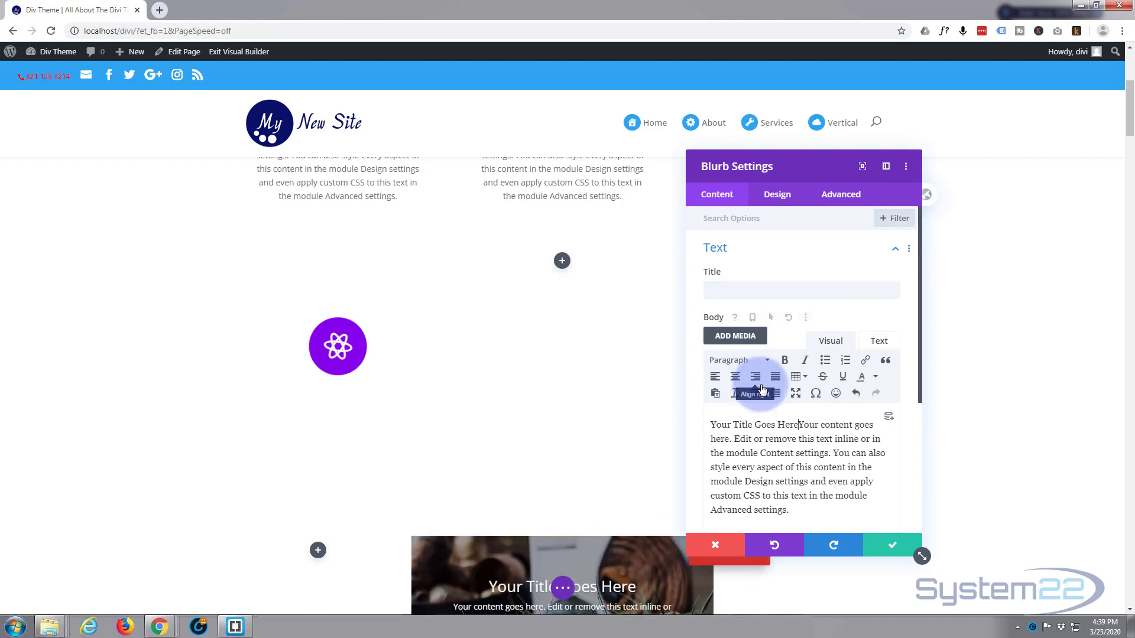
pyautogui.press('Return')
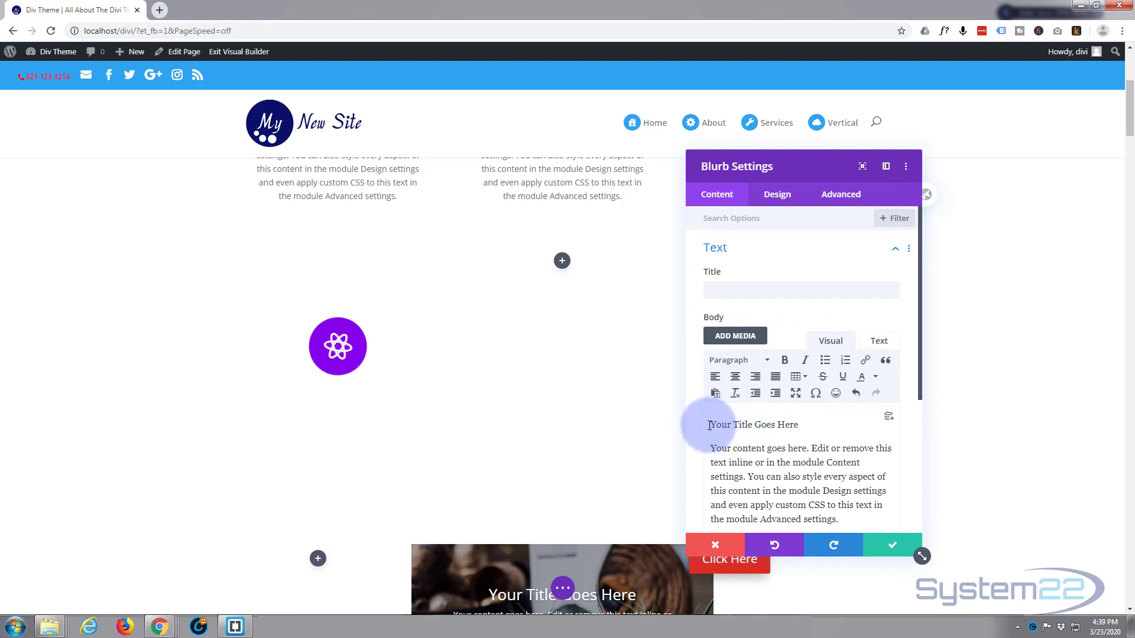
pyautogui.moveTo(811, 425); pyautogui.dragTo(713, 425)
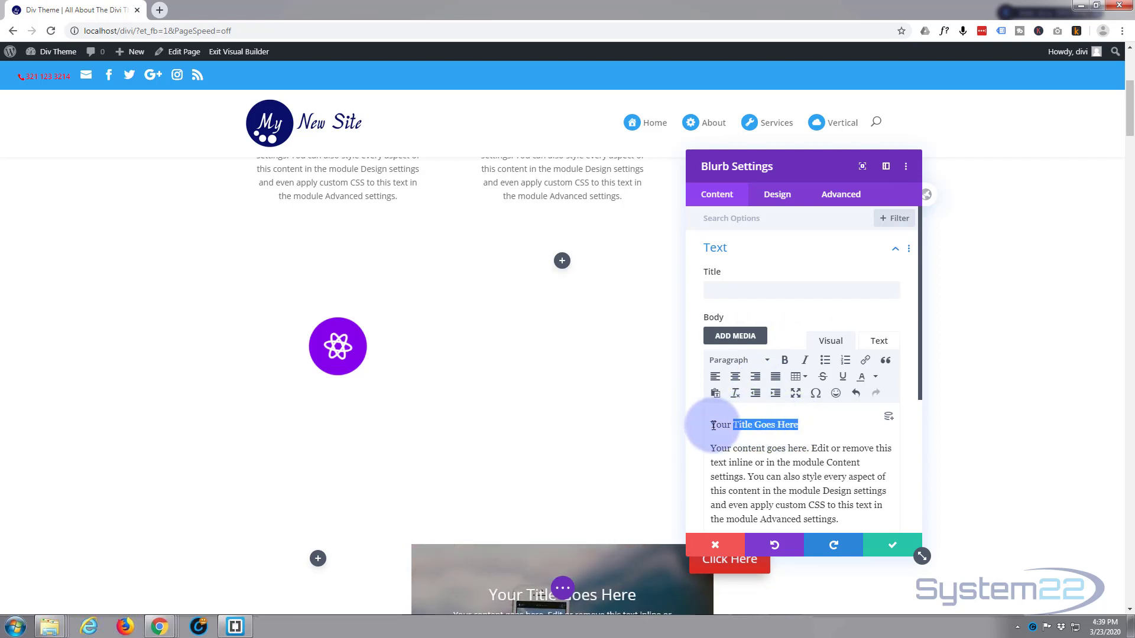
pyautogui.click(735, 362)
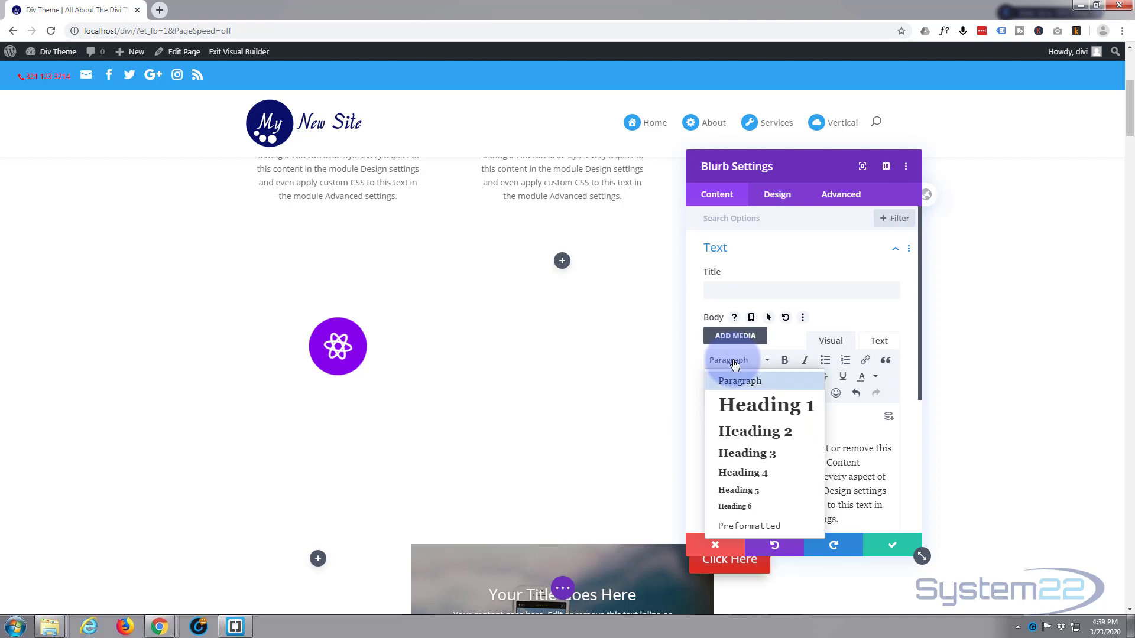
pyautogui.click(747, 454)
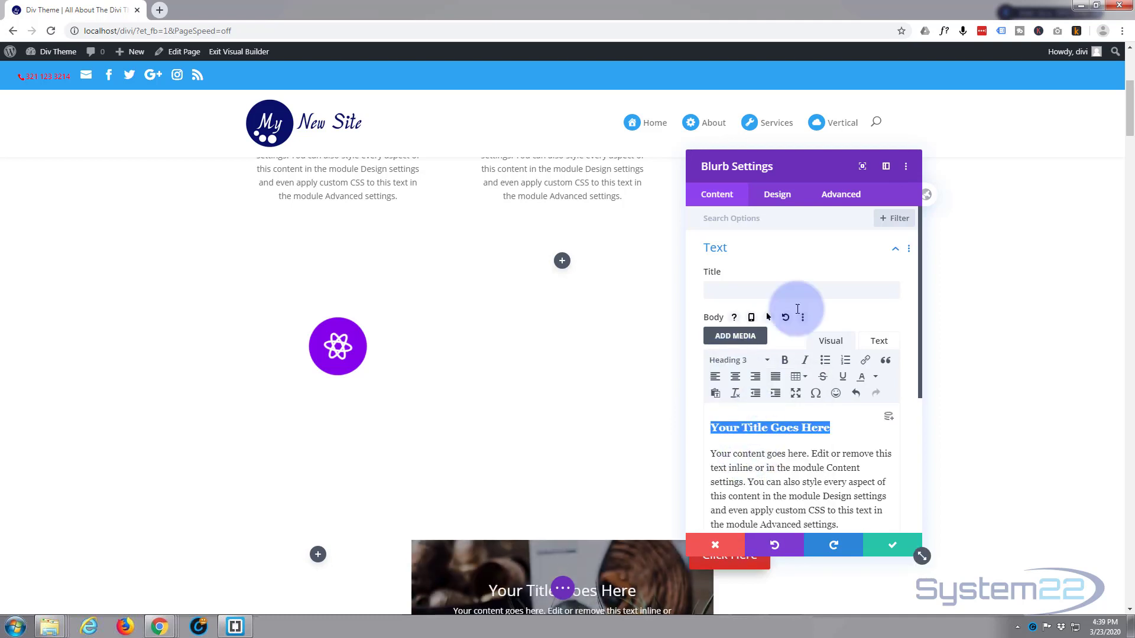
pyautogui.moveTo(818, 167); pyautogui.dragTo(532, 139)
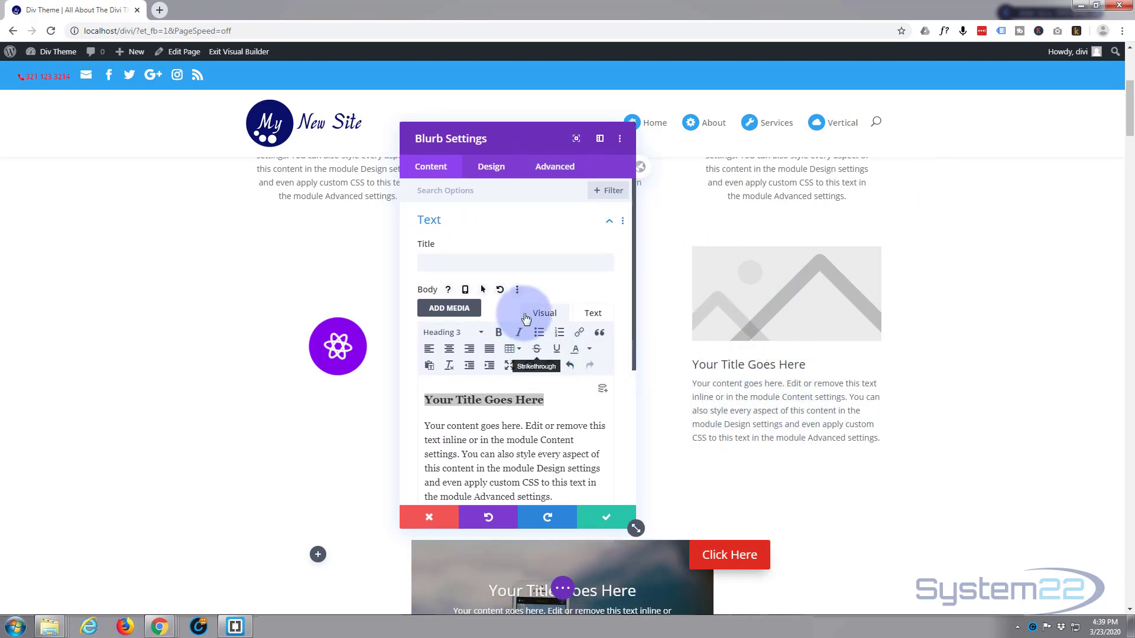
# Step: Under Image & Icon, switch the blurb to an icon and choose the atom symbol, then expand Link
pyautogui.scroll(-1, 526, 316)
pyautogui.scroll(-1, 528, 314)
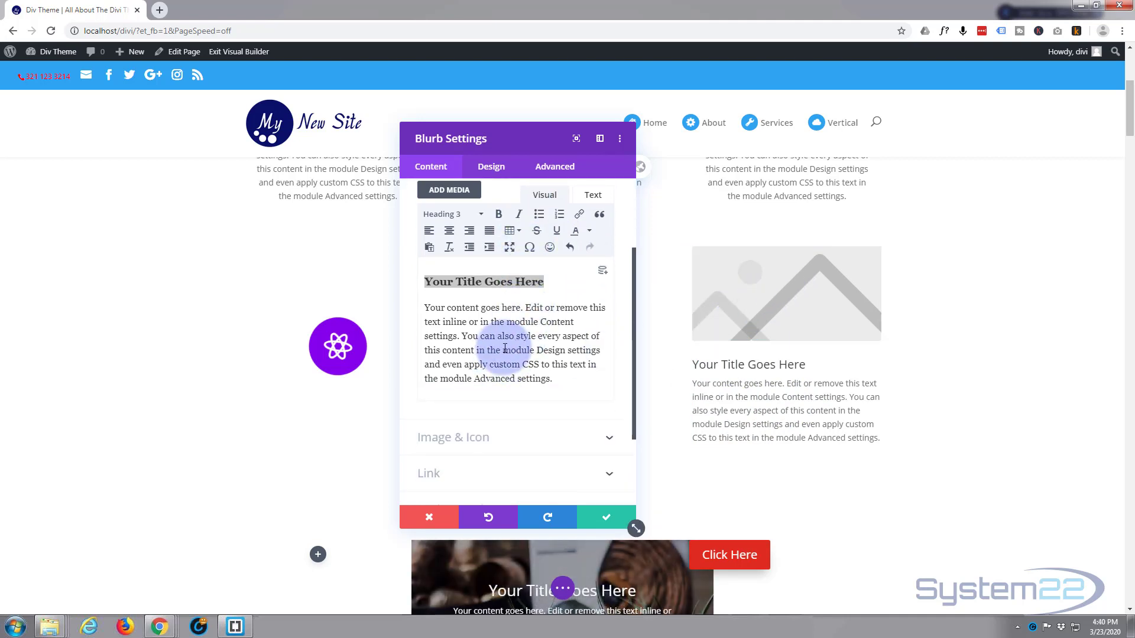
pyautogui.scroll(-2, 507, 347)
pyautogui.click(499, 330)
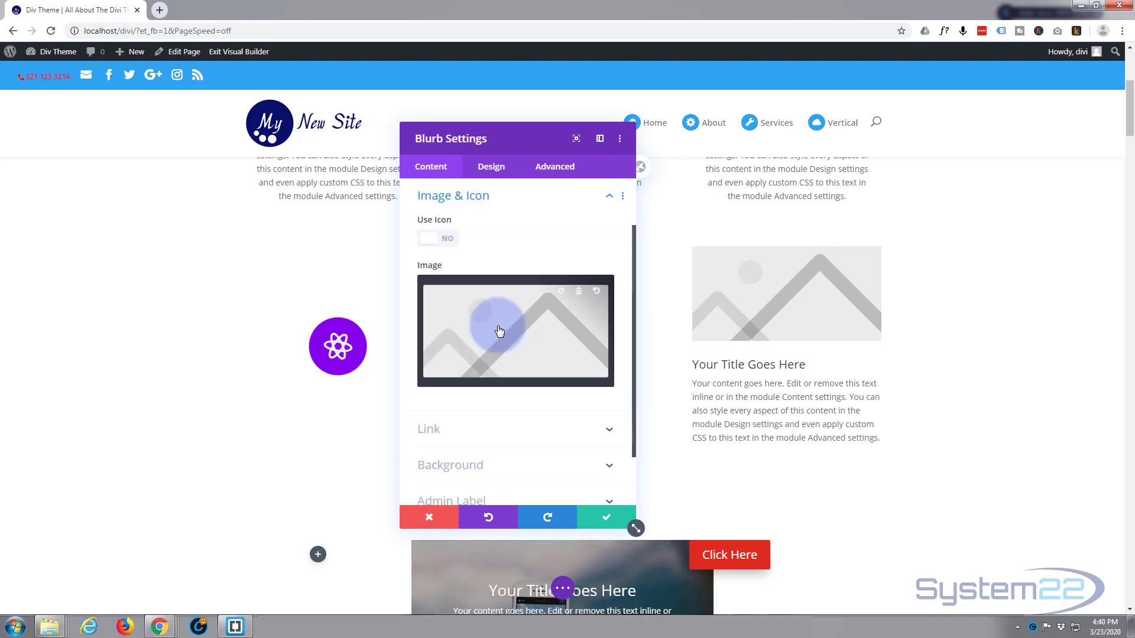
pyautogui.click(447, 240)
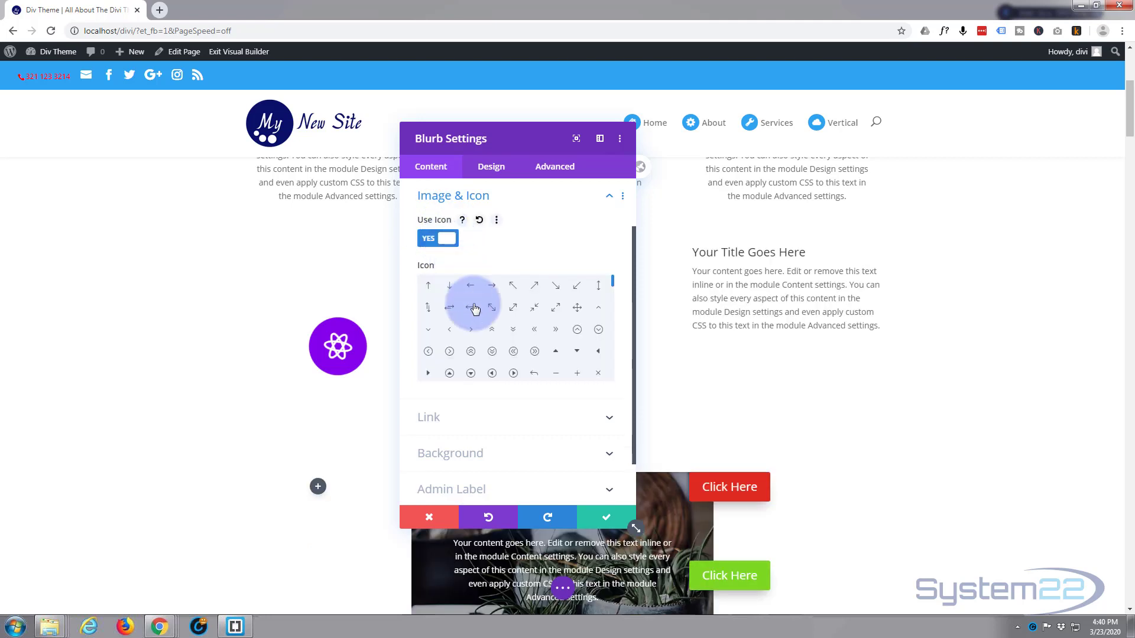
pyautogui.scroll(-5, 487, 329)
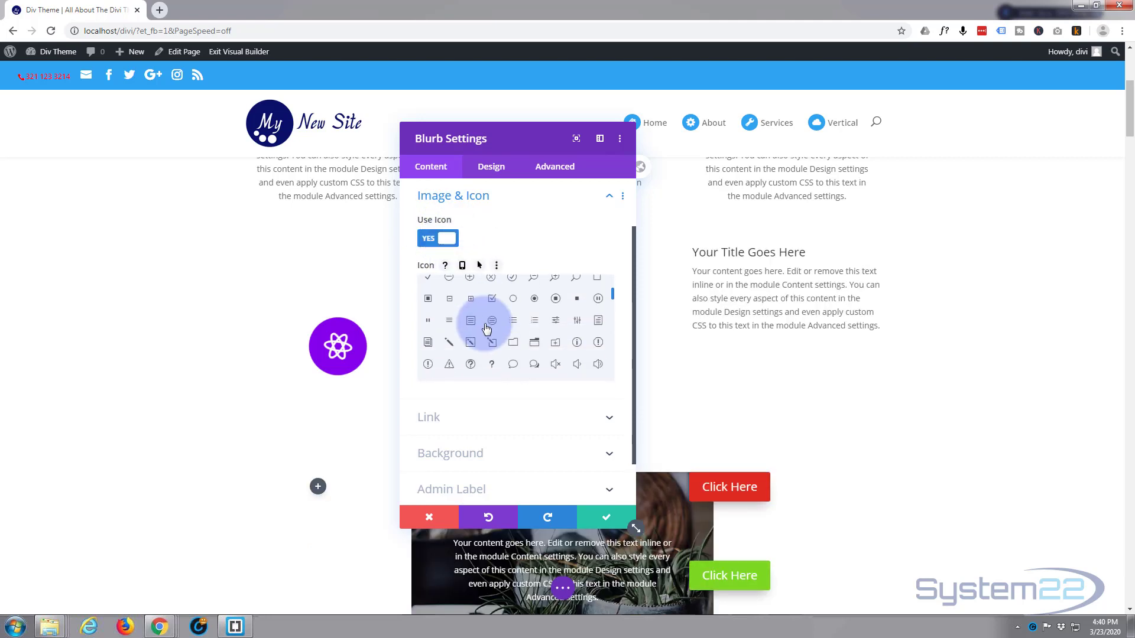
pyautogui.scroll(-3, 486, 329)
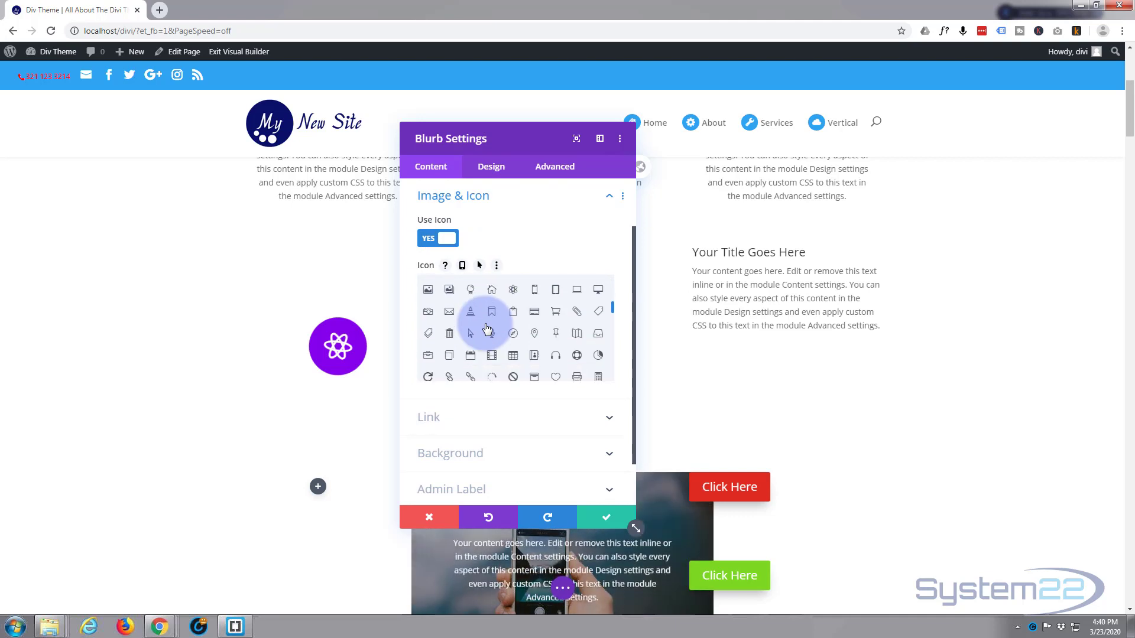
pyautogui.click(513, 292)
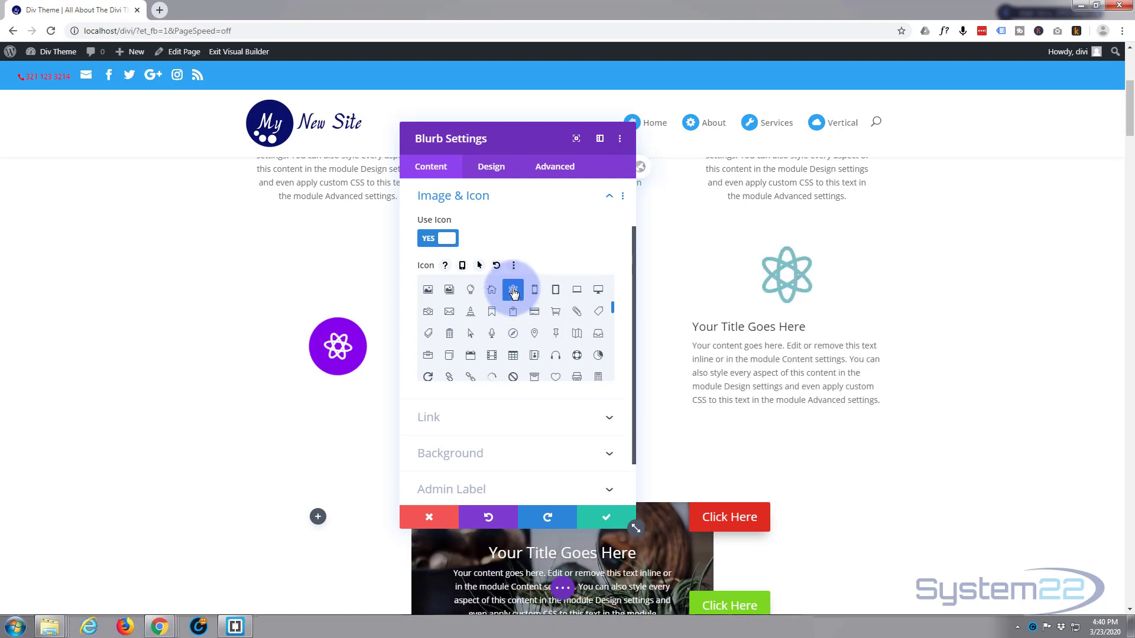
pyautogui.click(481, 414)
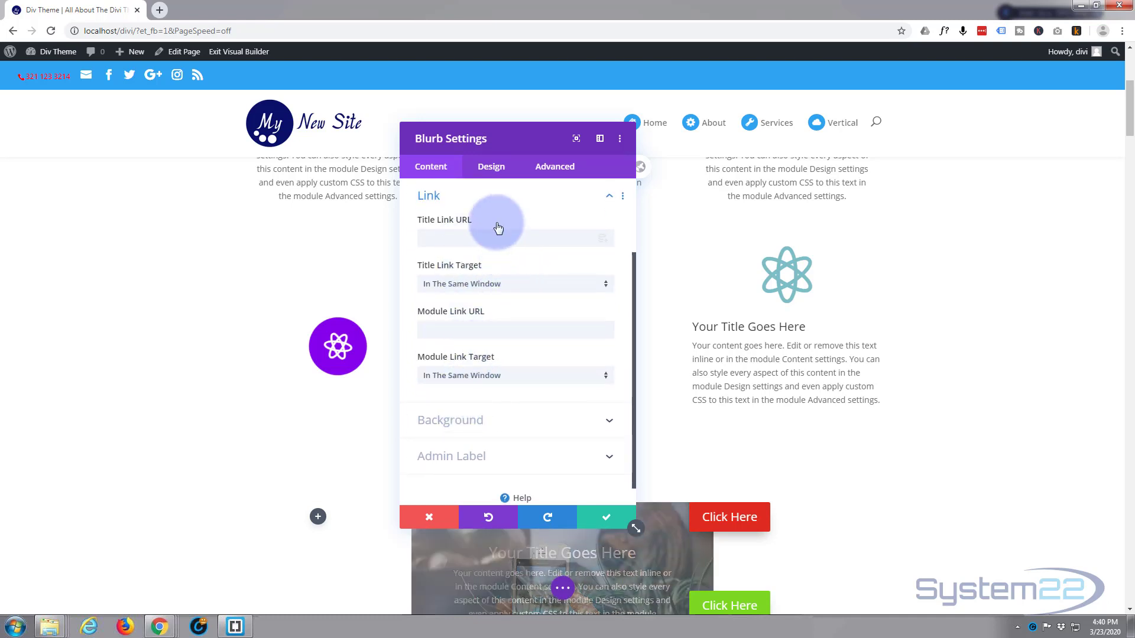
pyautogui.scroll(3, 496, 230)
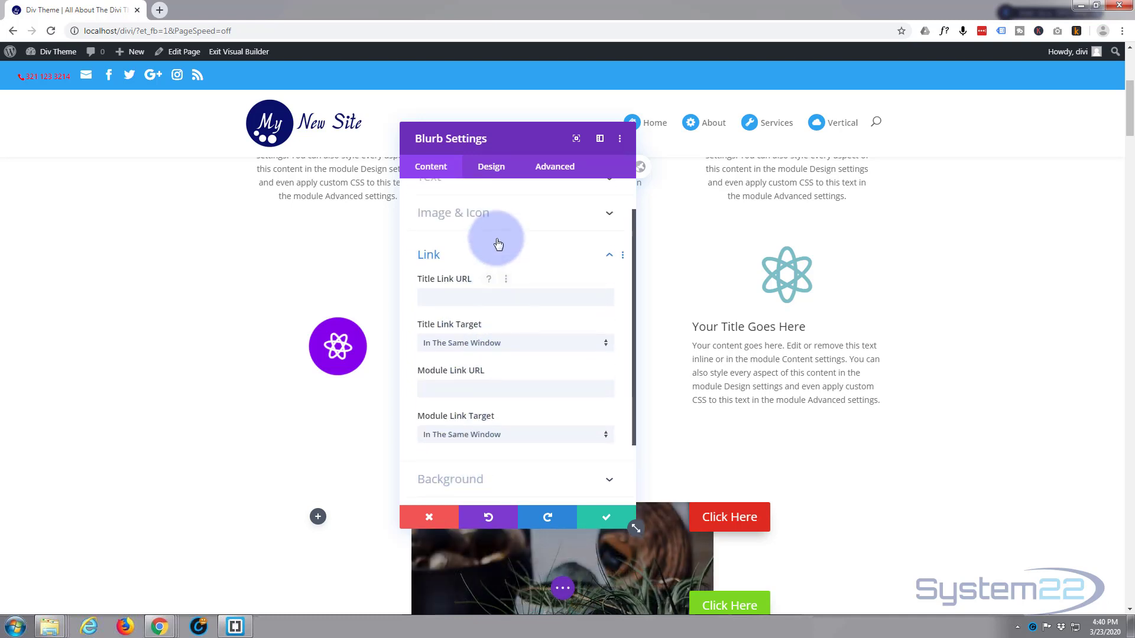
# Step: In Design > Image & Icon, enable Circle Icon with a white icon and #7cda24 circle colour
pyautogui.click(485, 169)
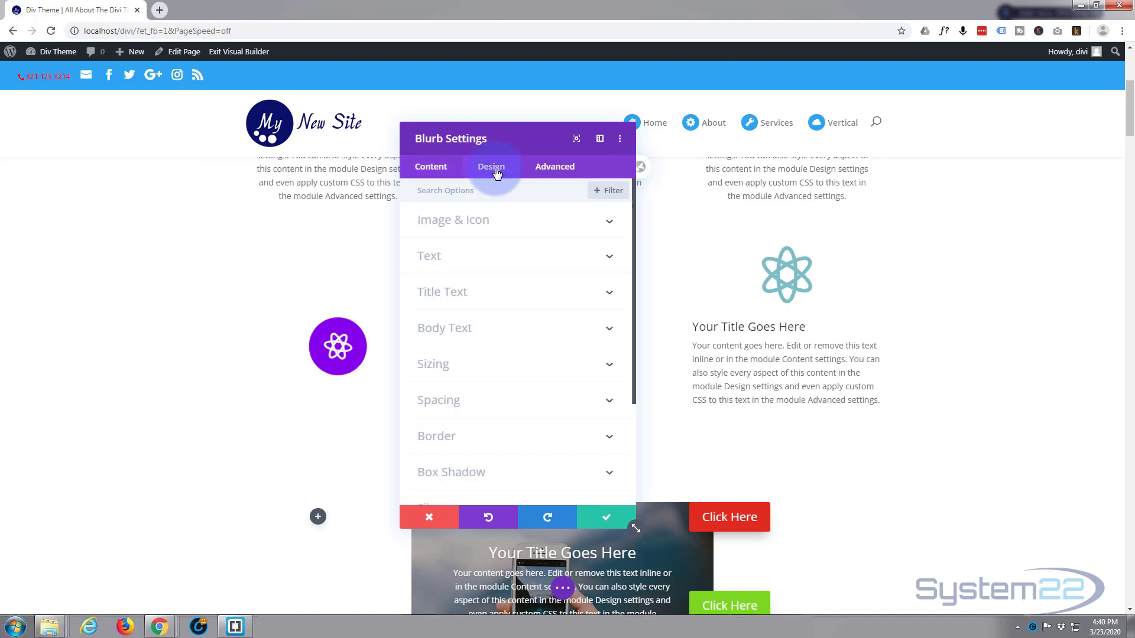
pyautogui.click(533, 228)
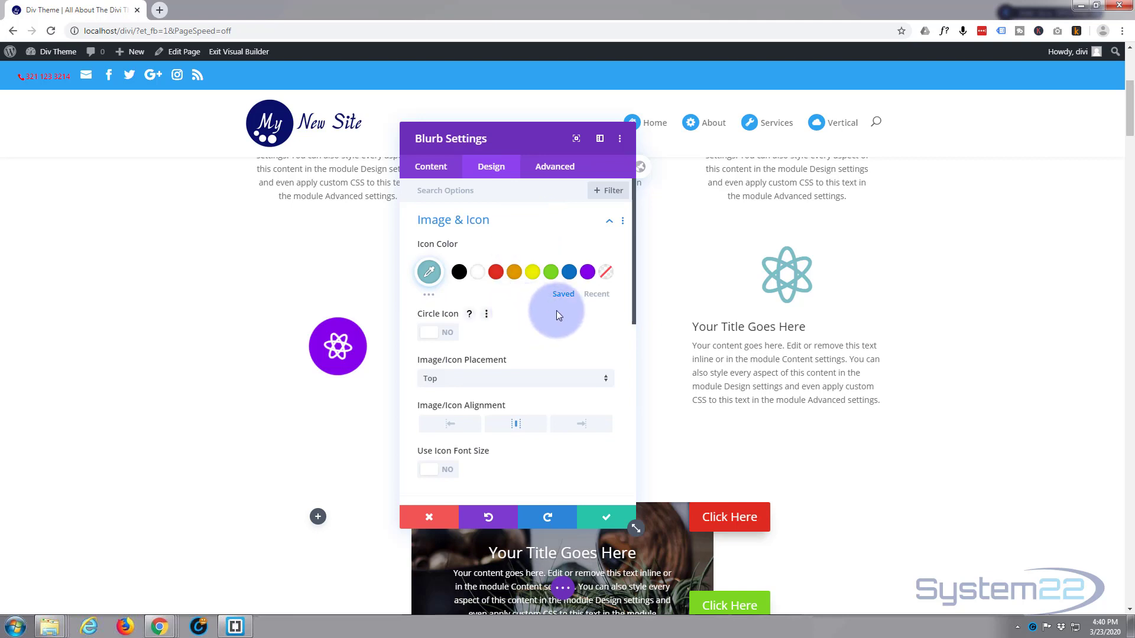
pyautogui.click(446, 334)
pyautogui.click(516, 291)
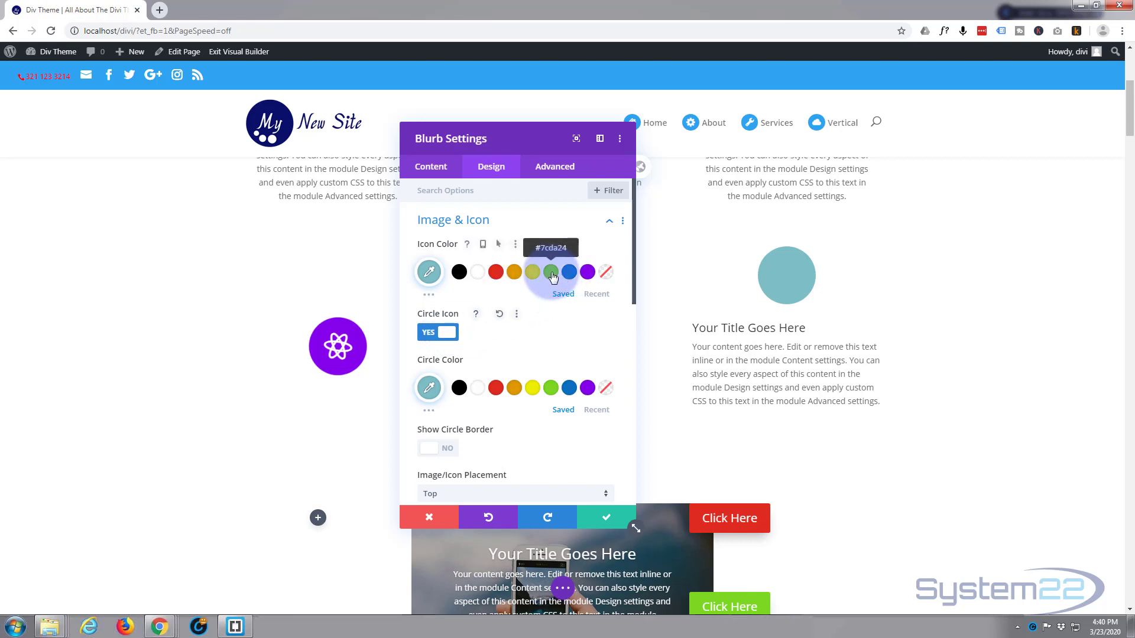
pyautogui.click(477, 272)
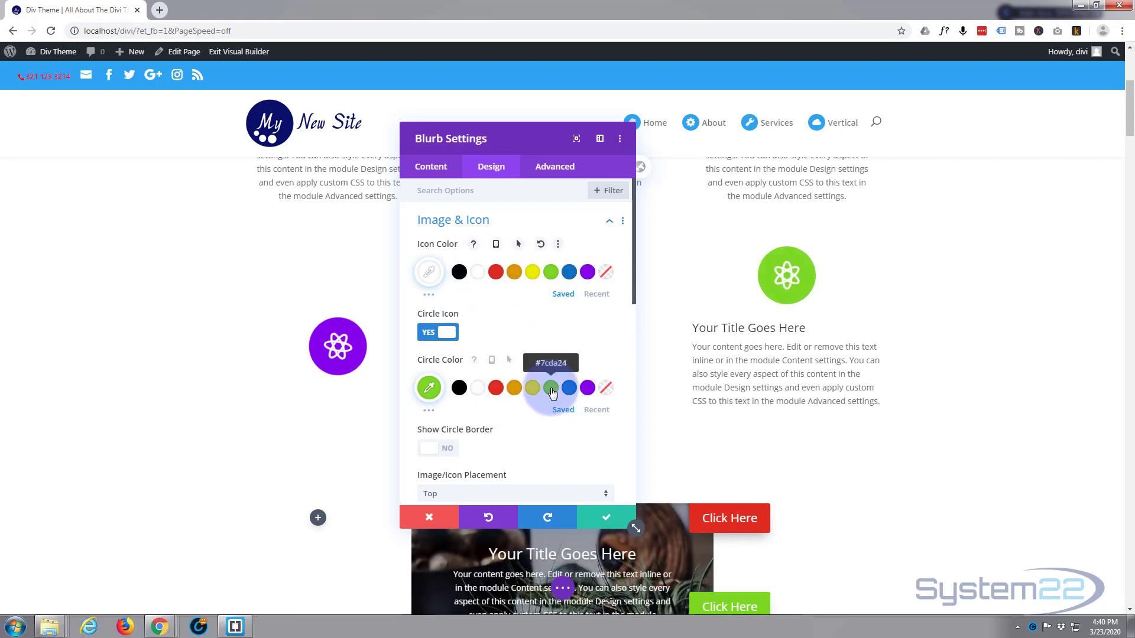
pyautogui.scroll(-1, 540, 344)
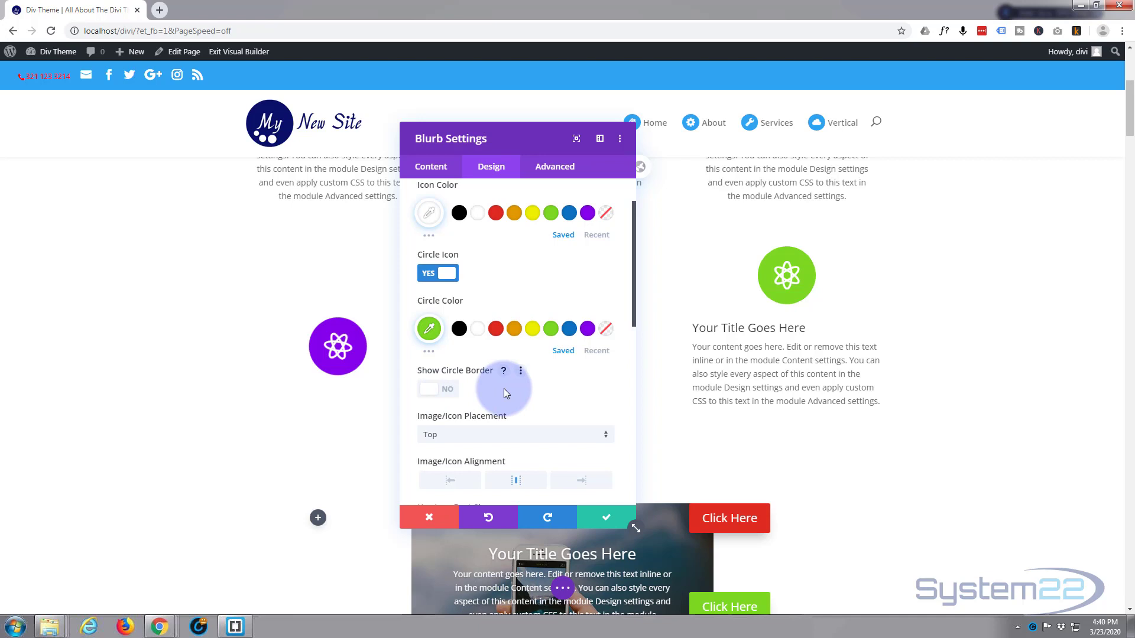
pyautogui.scroll(-1, 485, 419)
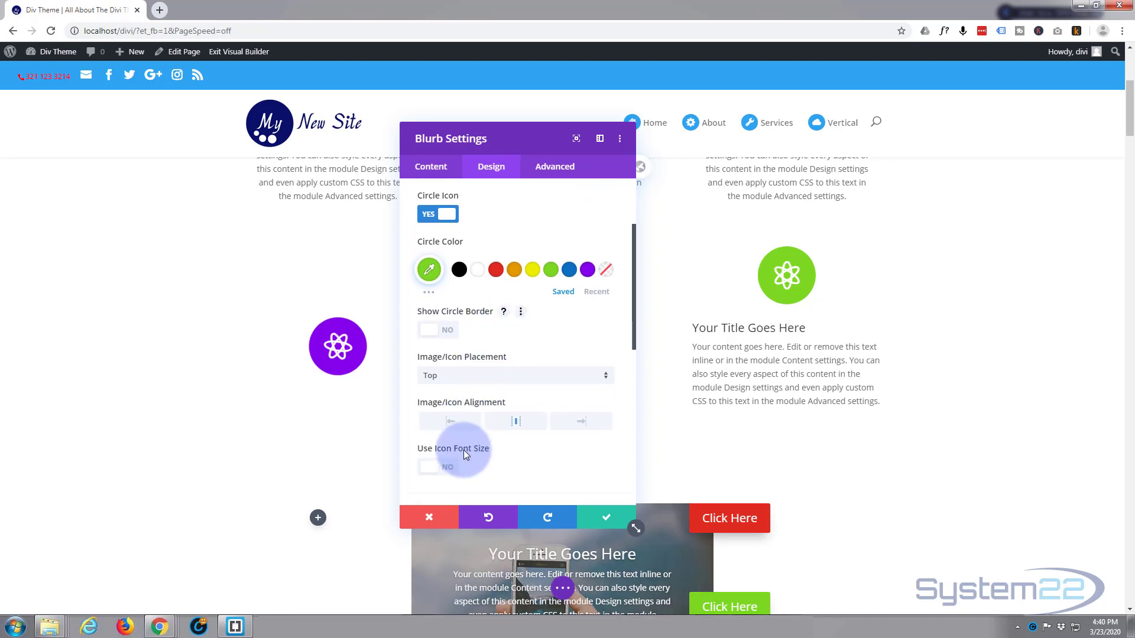
# Step: Set the blurb's Design > Text alignment to center
pyautogui.scroll(-1, 468, 377)
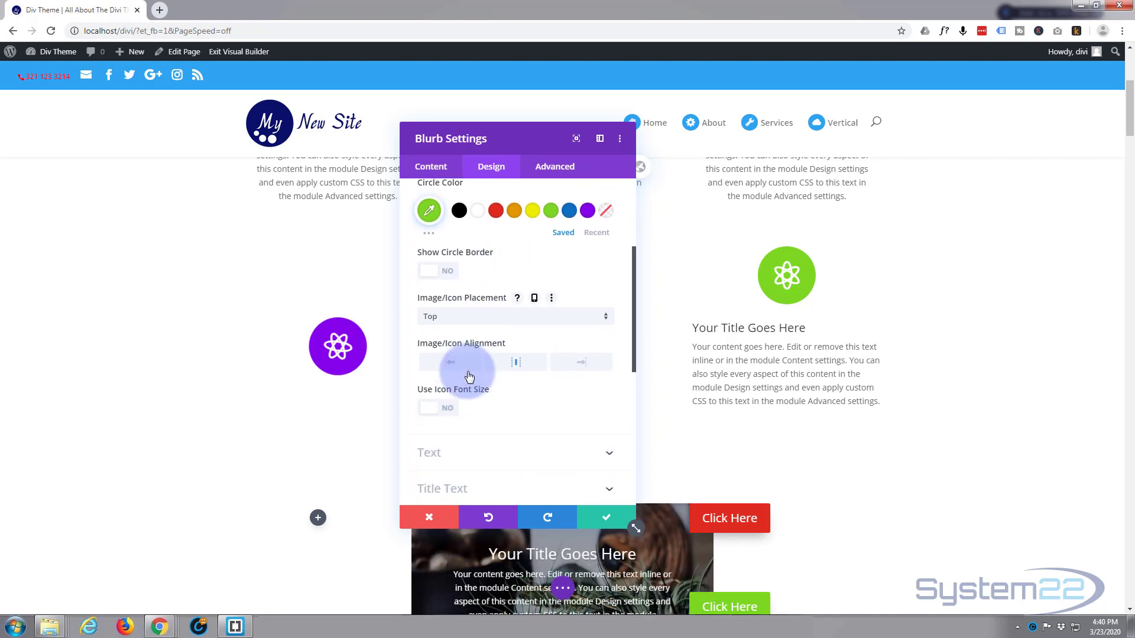
pyautogui.scroll(-1, 469, 377)
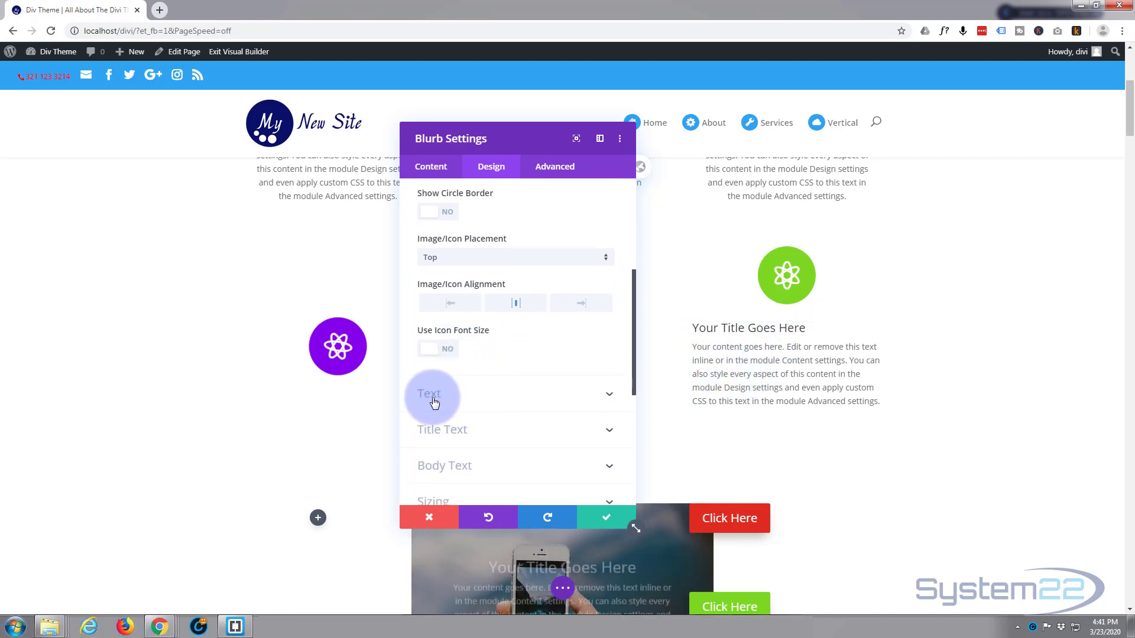
pyautogui.click(483, 400)
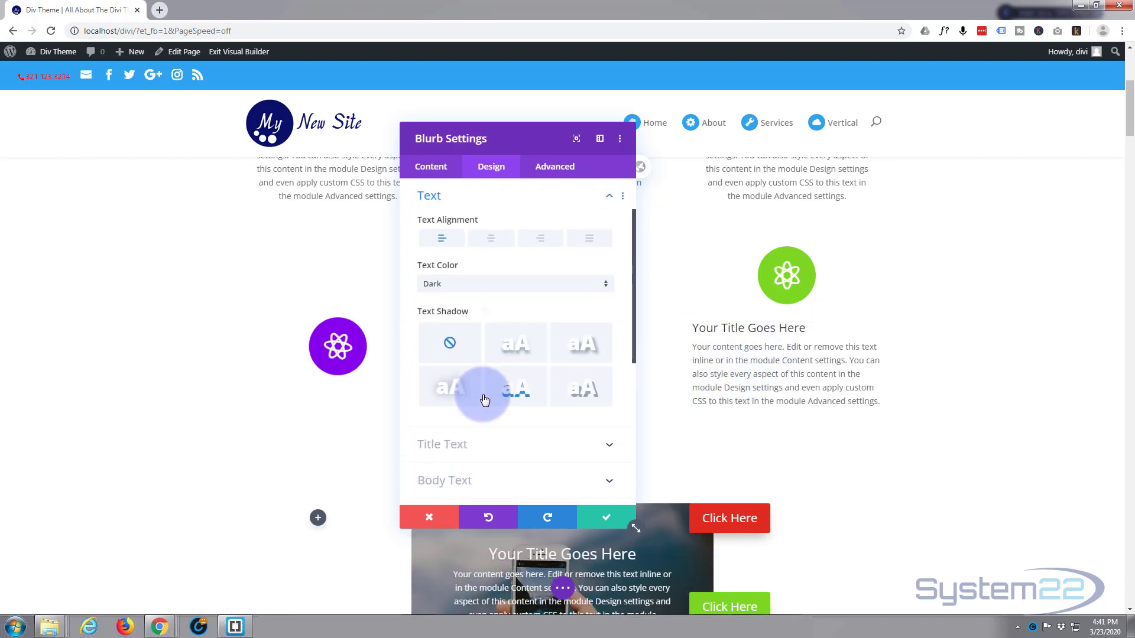
pyautogui.click(495, 239)
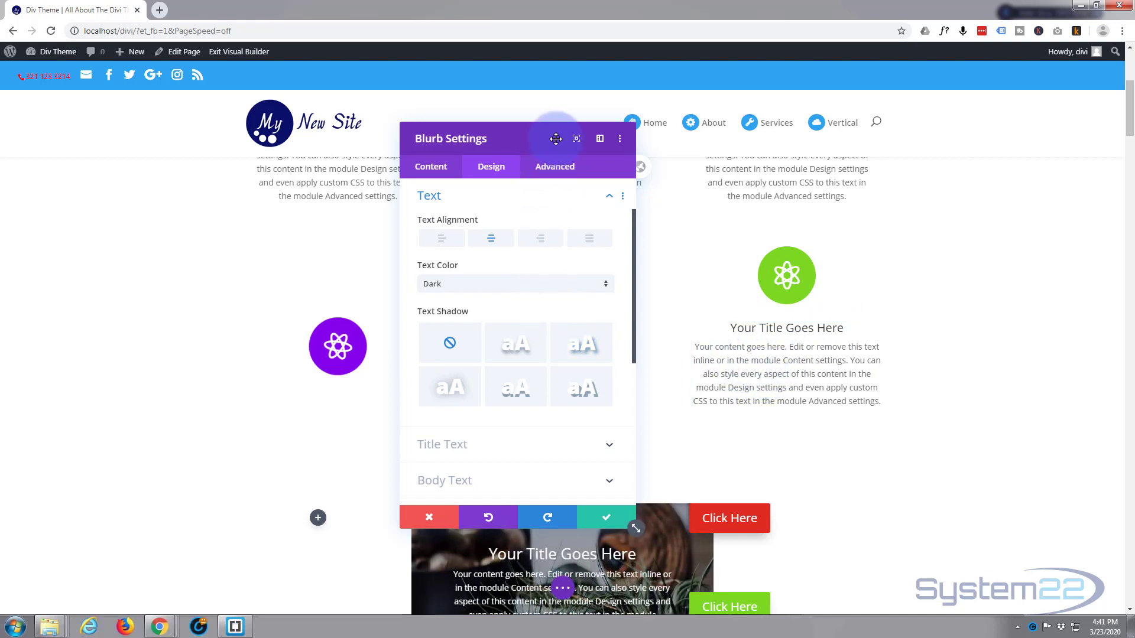
# Step: Add 'overflow:hidden;' as the blurb's Main Element custom CSS
pyautogui.click(557, 171)
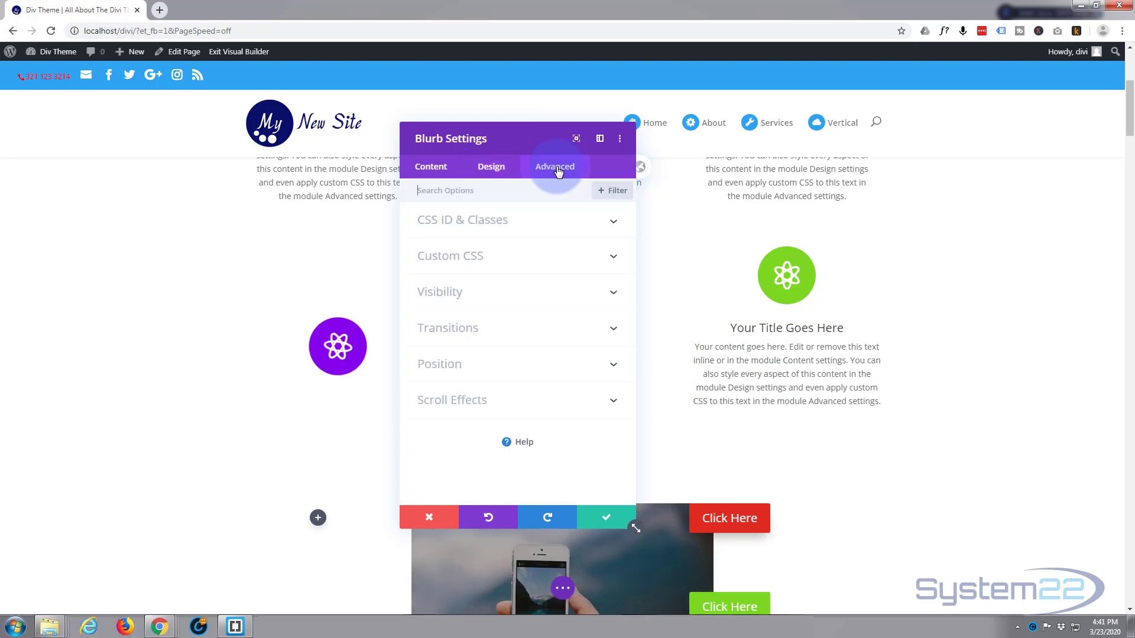
pyautogui.click(480, 256)
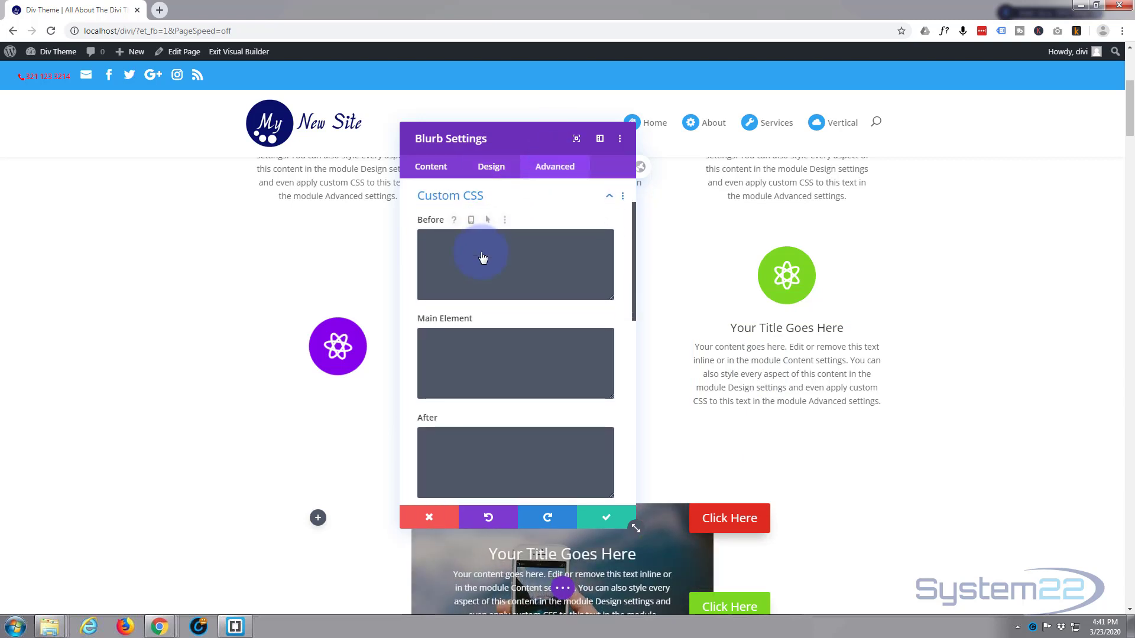
pyautogui.click(432, 340)
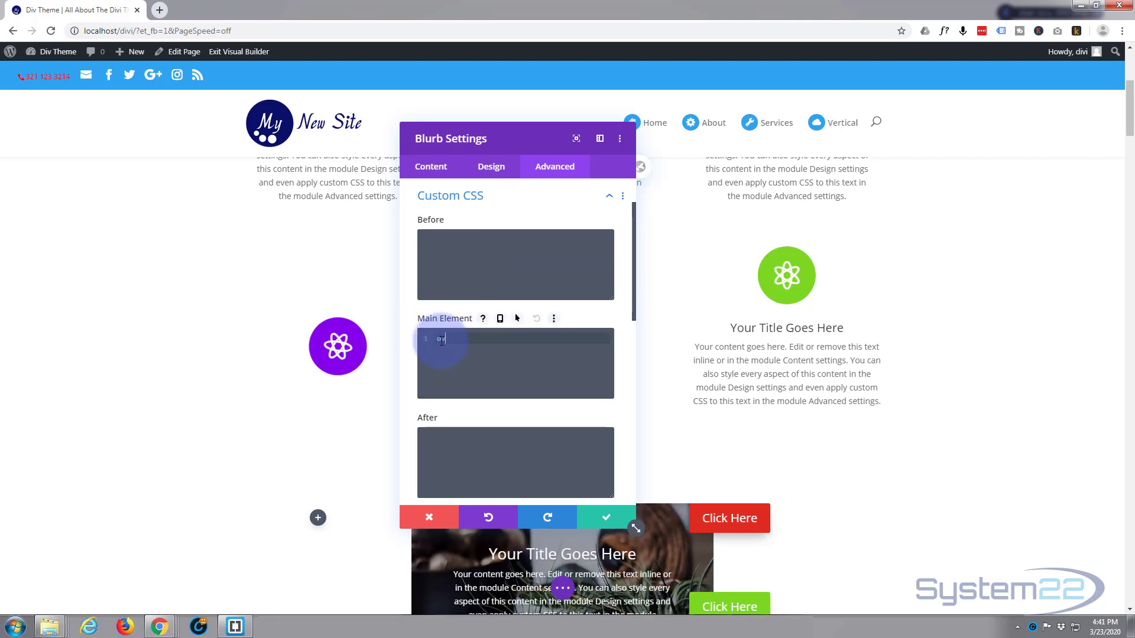
pyautogui.write('overflow:hidden;')
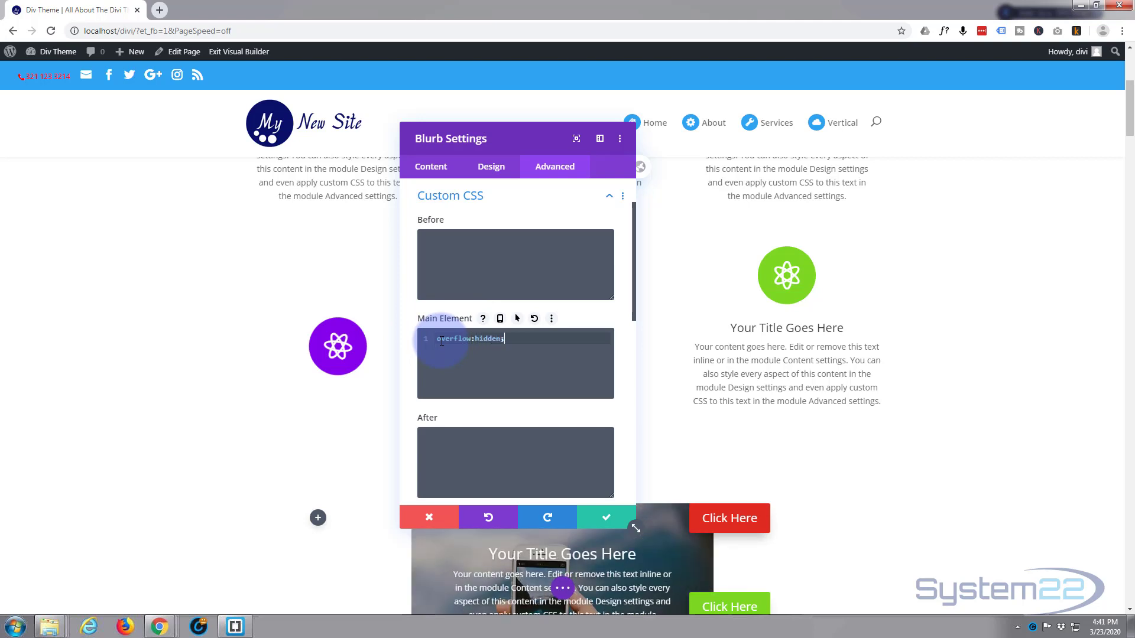
pyautogui.click(430, 354)
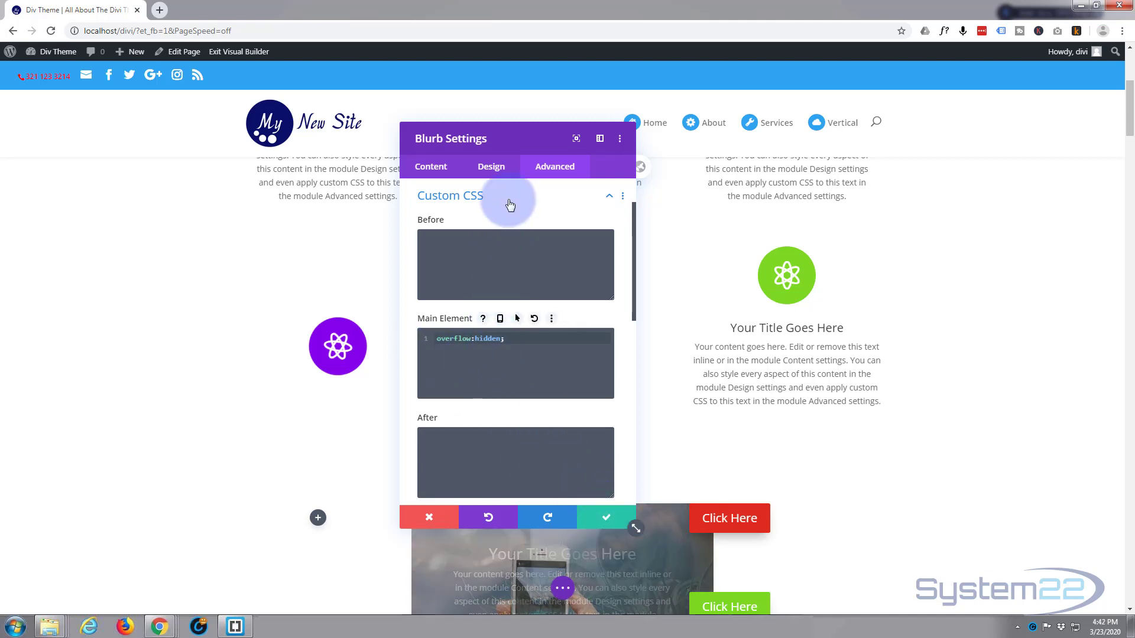
# Step: In Design > Sizing, enable hover options on Height and set the Desktop height to 100px
pyautogui.click(492, 168)
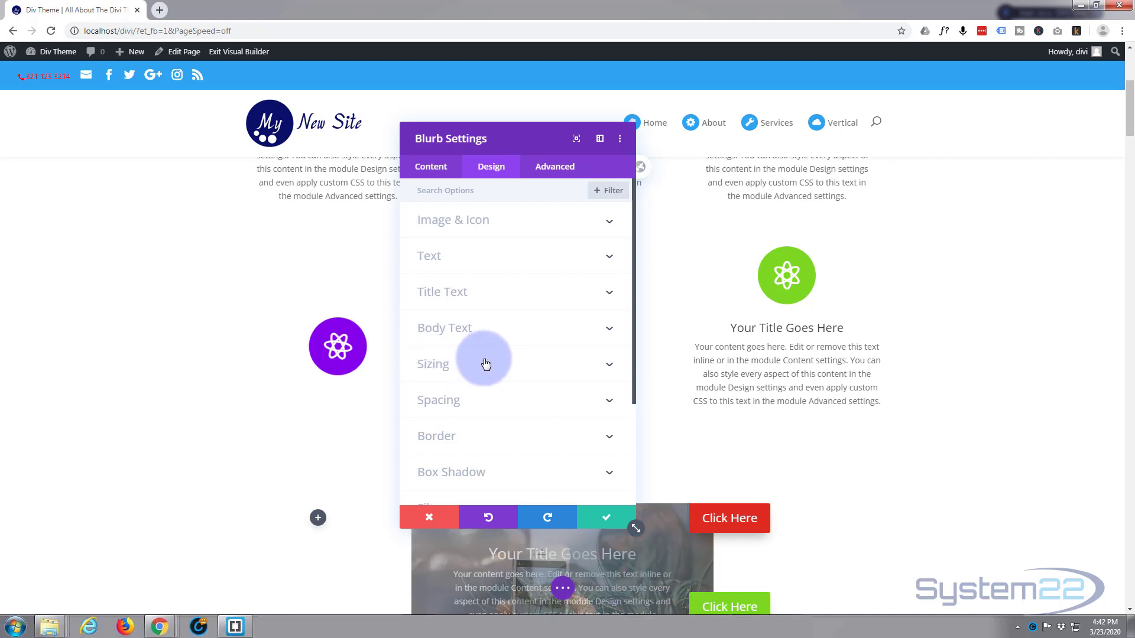
pyautogui.click(496, 366)
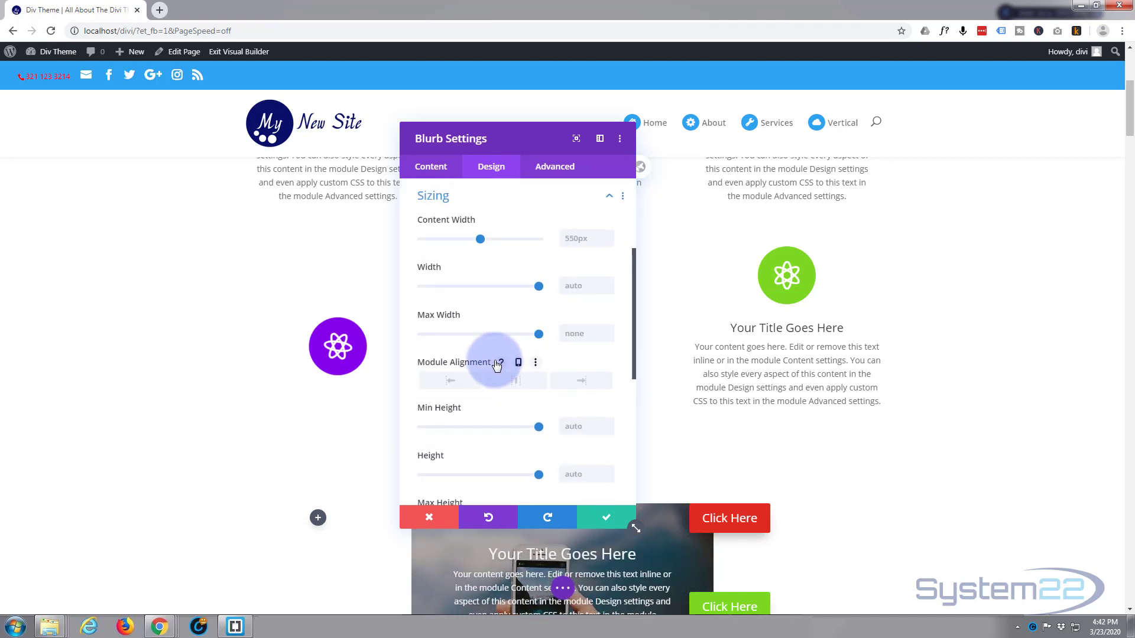
pyautogui.scroll(-2, 479, 343)
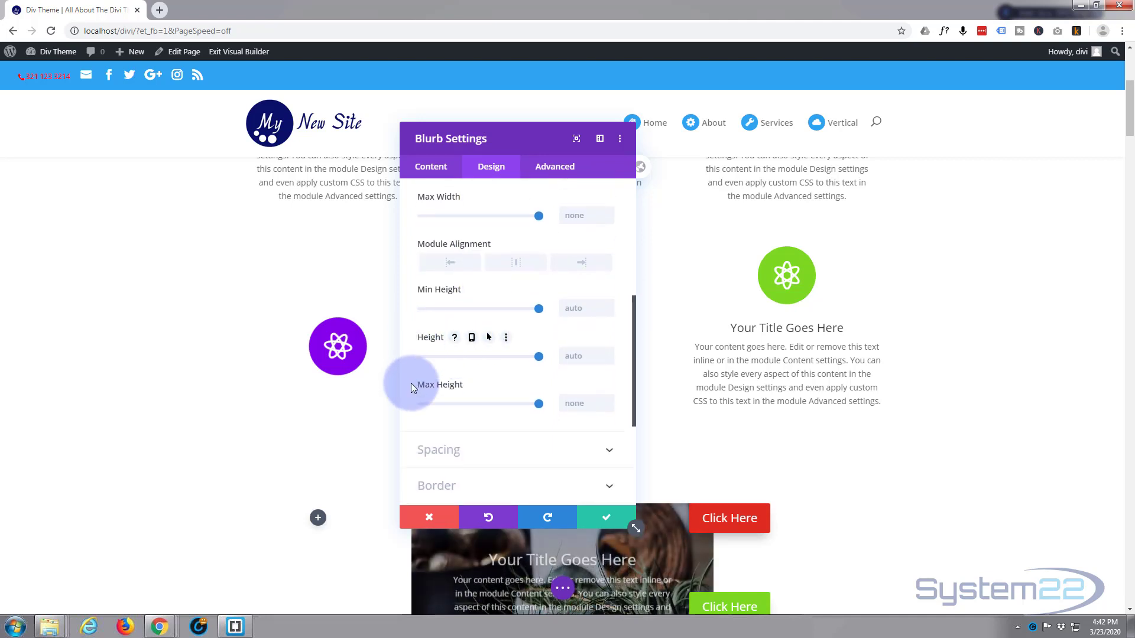
pyautogui.moveTo(420, 343)
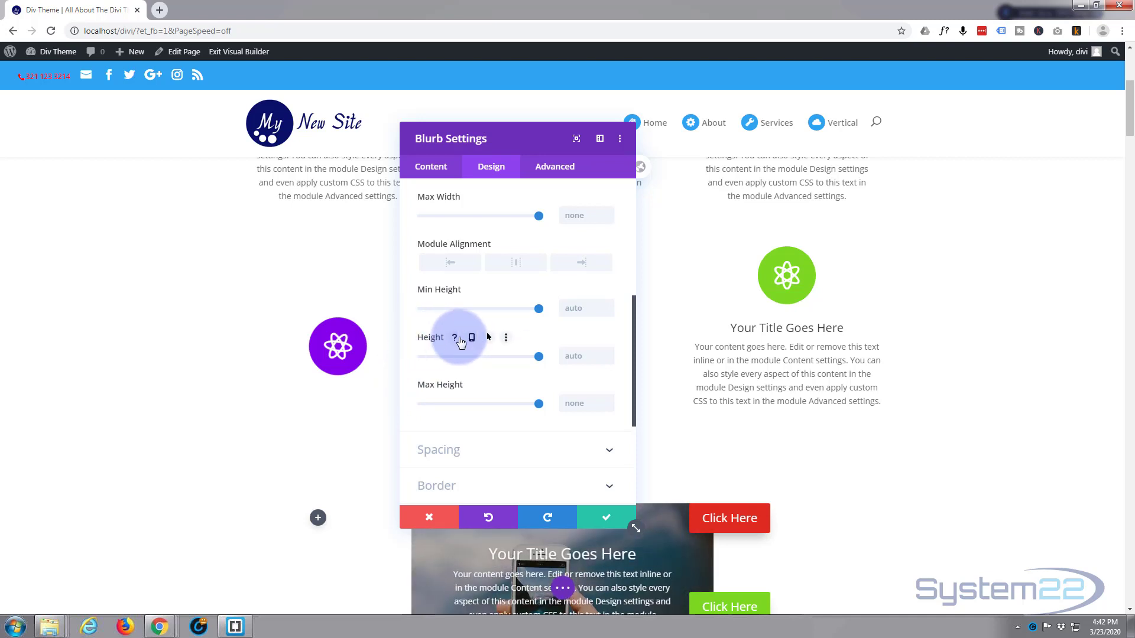
pyautogui.click(488, 337)
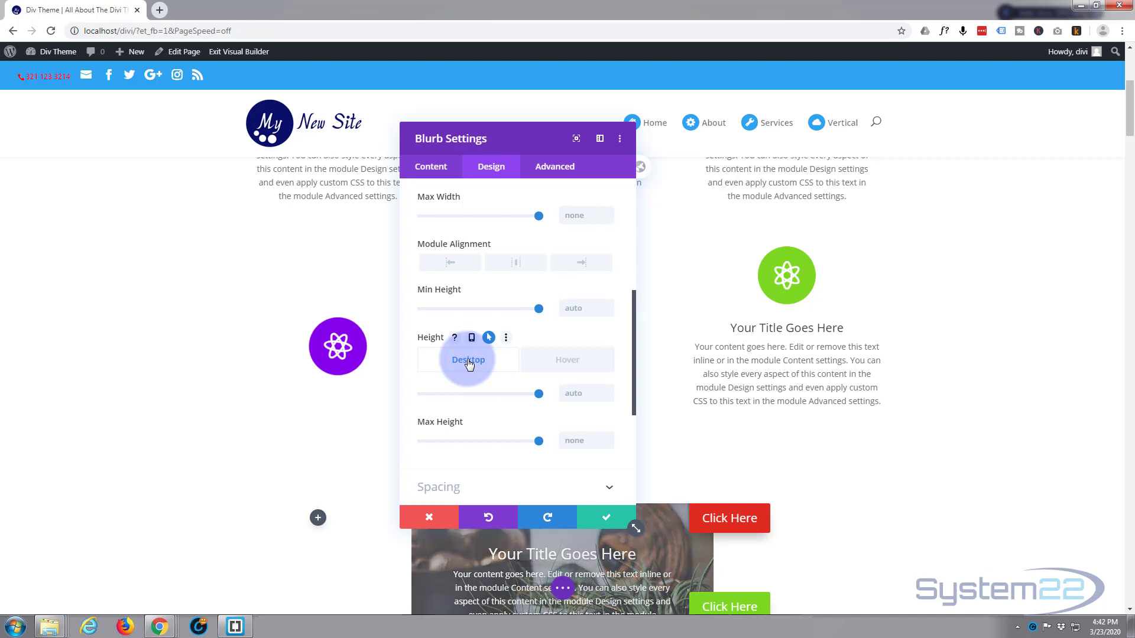
pyautogui.click(562, 360)
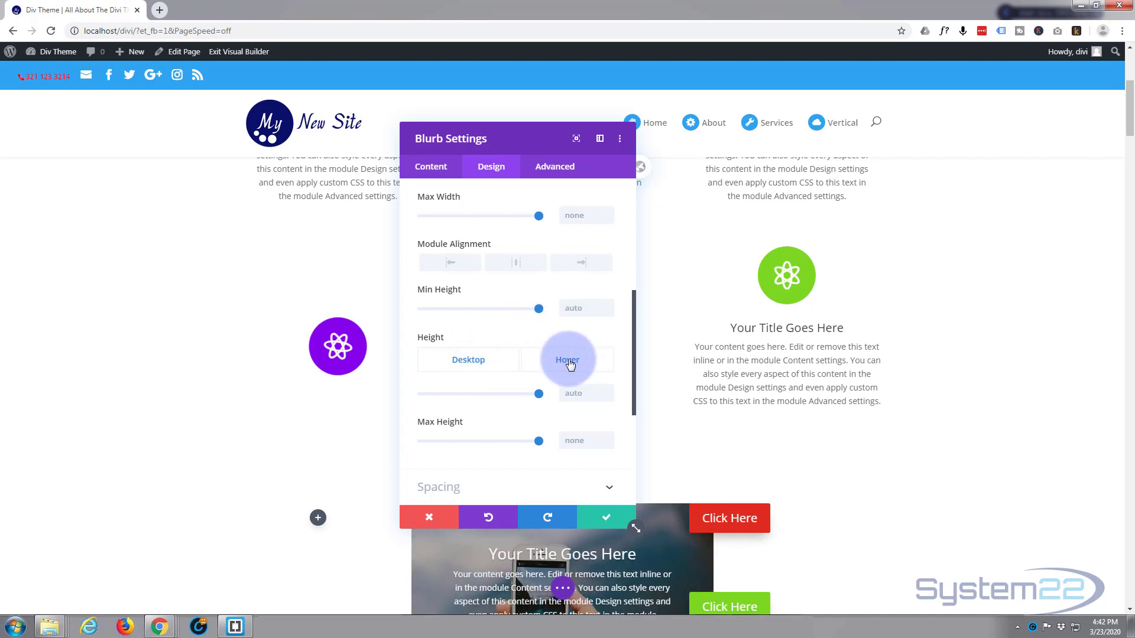
pyautogui.click(471, 363)
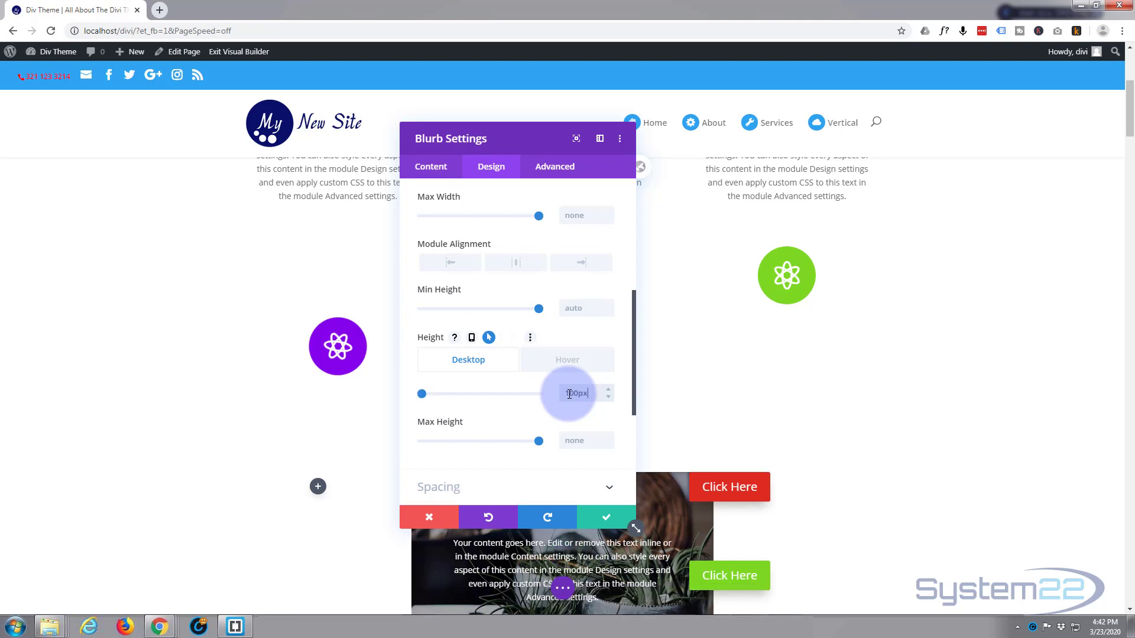
pyautogui.write('100px')
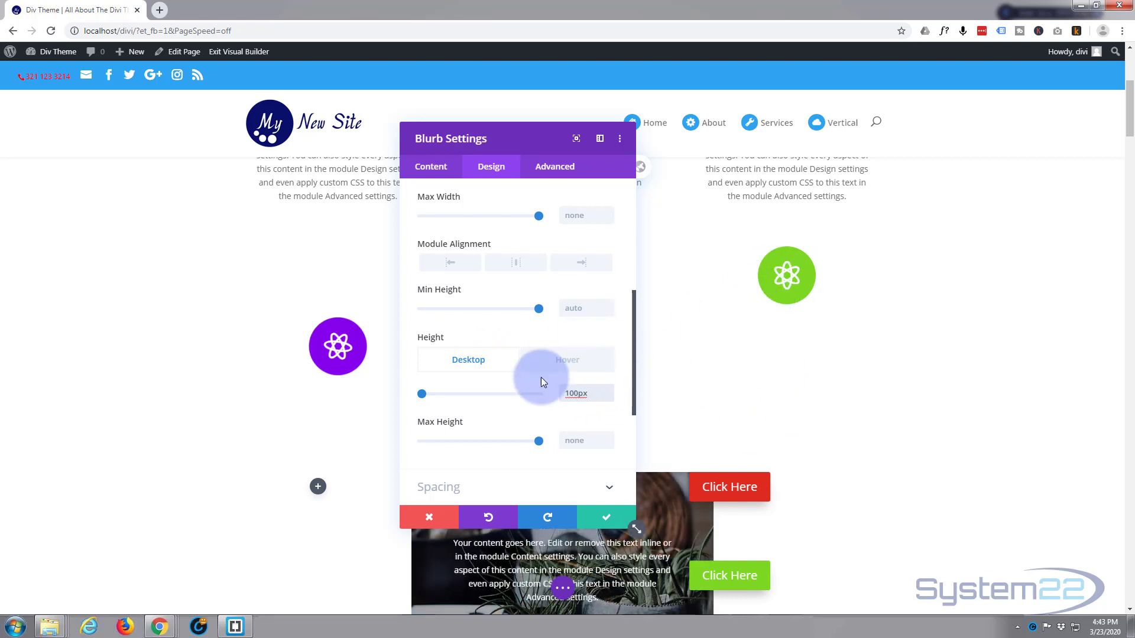
# Step: Set the hover Height to 300px and Max Height to 300px
pyautogui.click(570, 365)
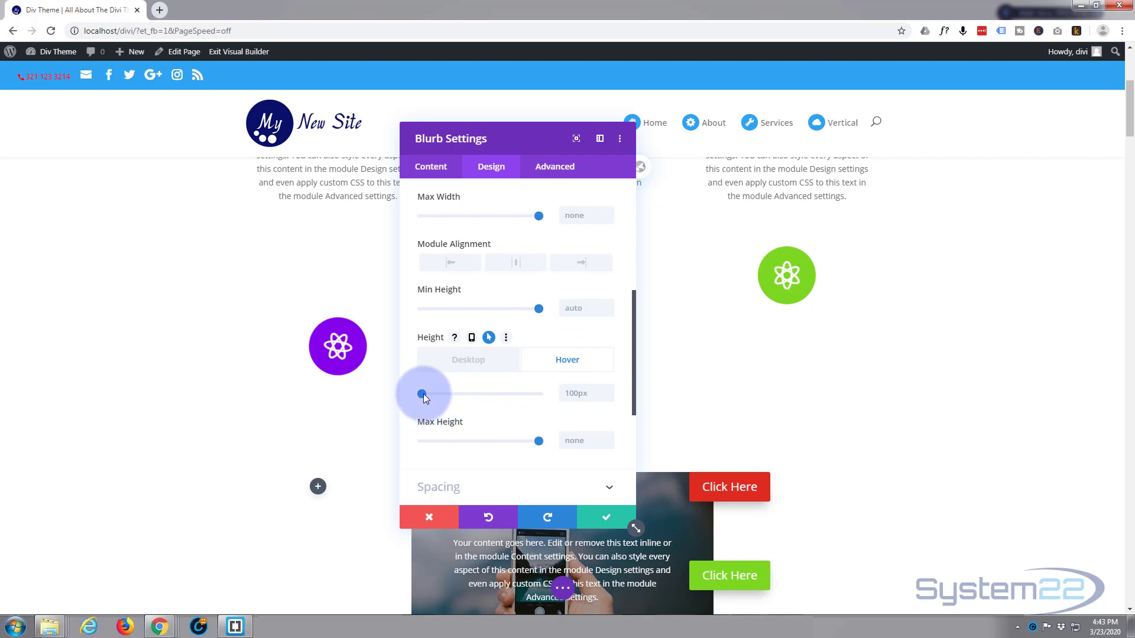
pyautogui.moveTo(439, 394); pyautogui.dragTo(447, 395)
pyautogui.click(574, 394)
pyautogui.click(608, 396)
pyautogui.click(608, 397)
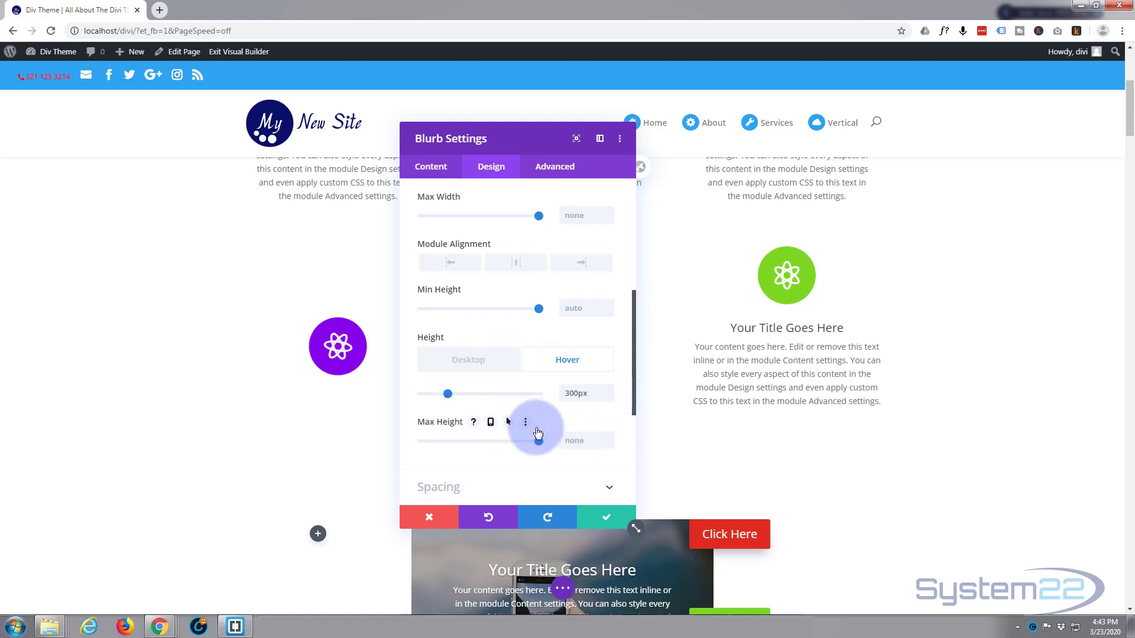
pyautogui.click(574, 441)
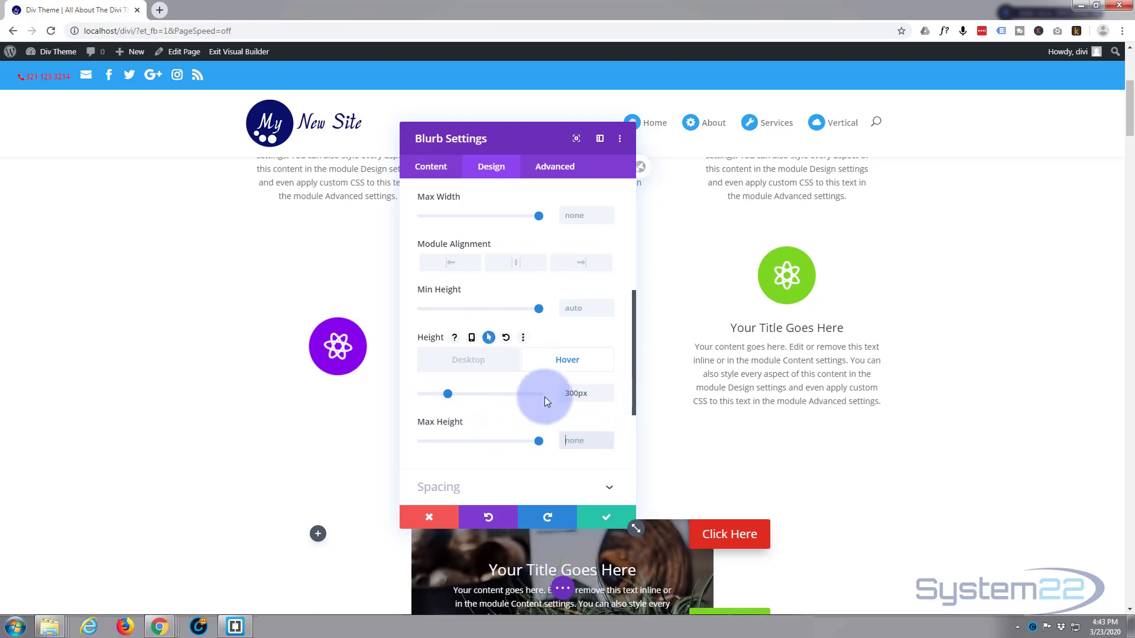
pyautogui.write('300px')
# Step: Confirm the Desktop (normal) Height still reads 100px
pyautogui.click(473, 361)
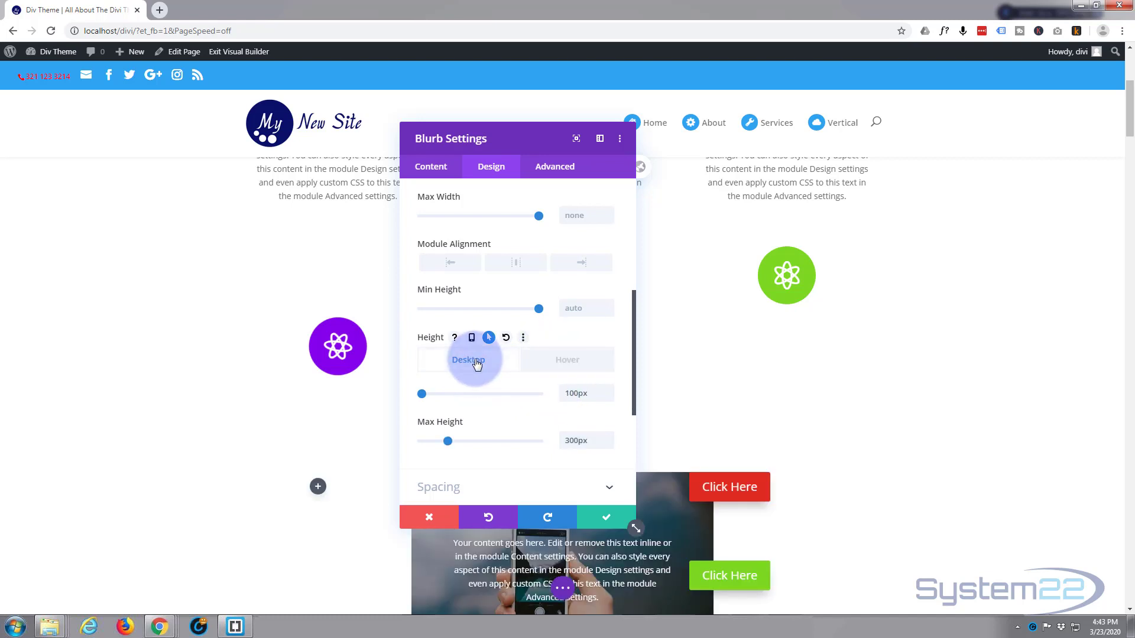
pyautogui.click(556, 367)
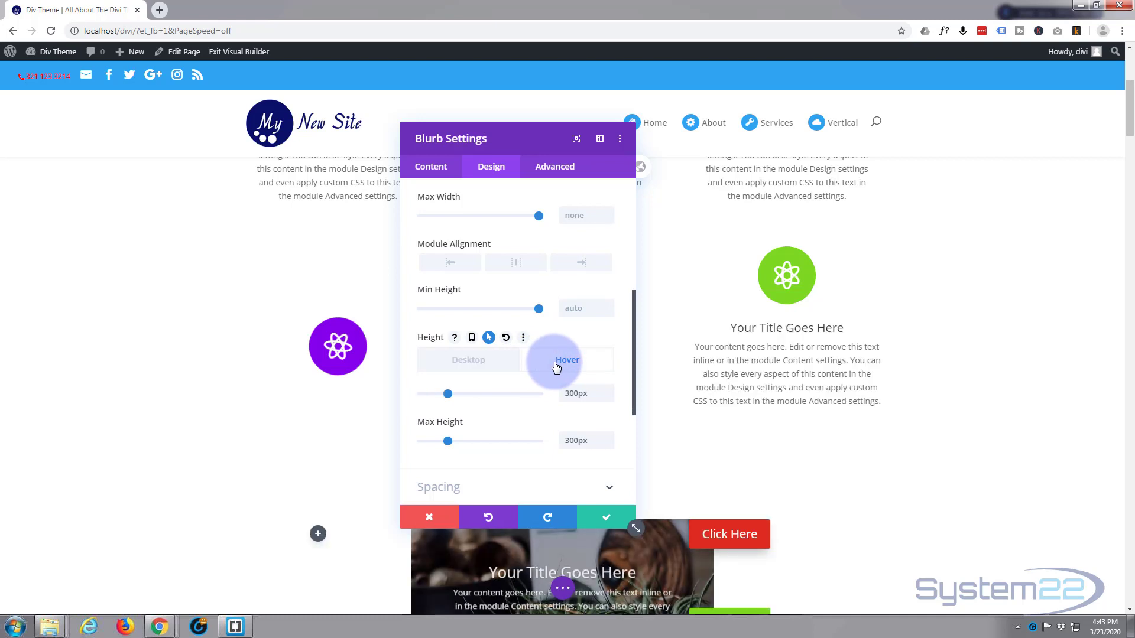
pyautogui.click(506, 367)
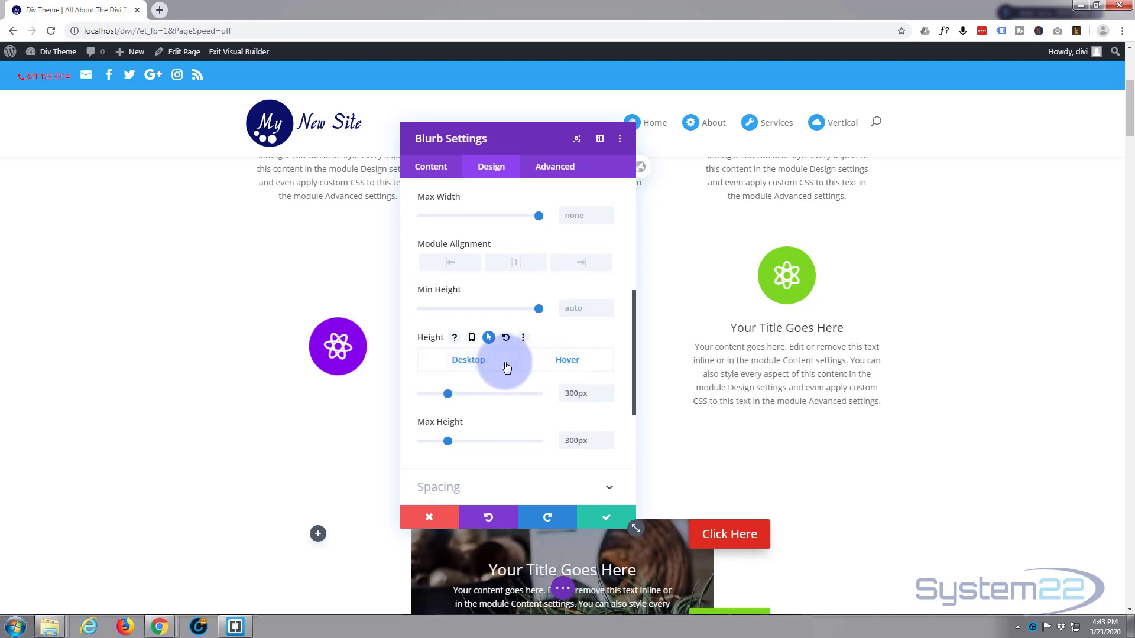
pyautogui.click(468, 362)
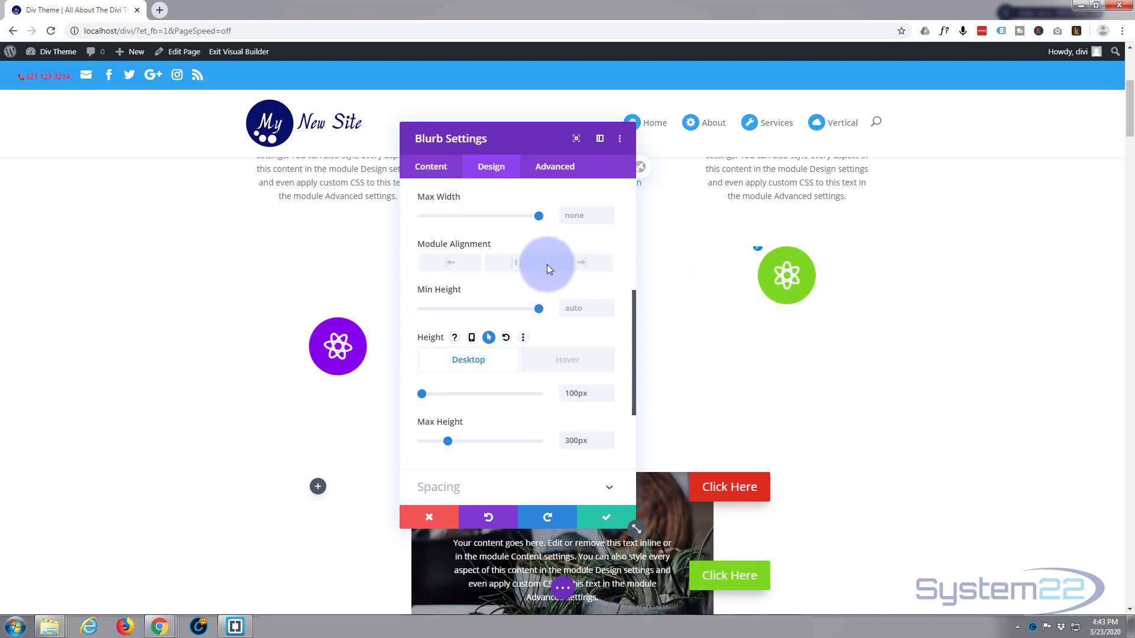
# Step: Enable hover options on Circle Color: white on hover, green on Desktop
pyautogui.scroll(5, 501, 215)
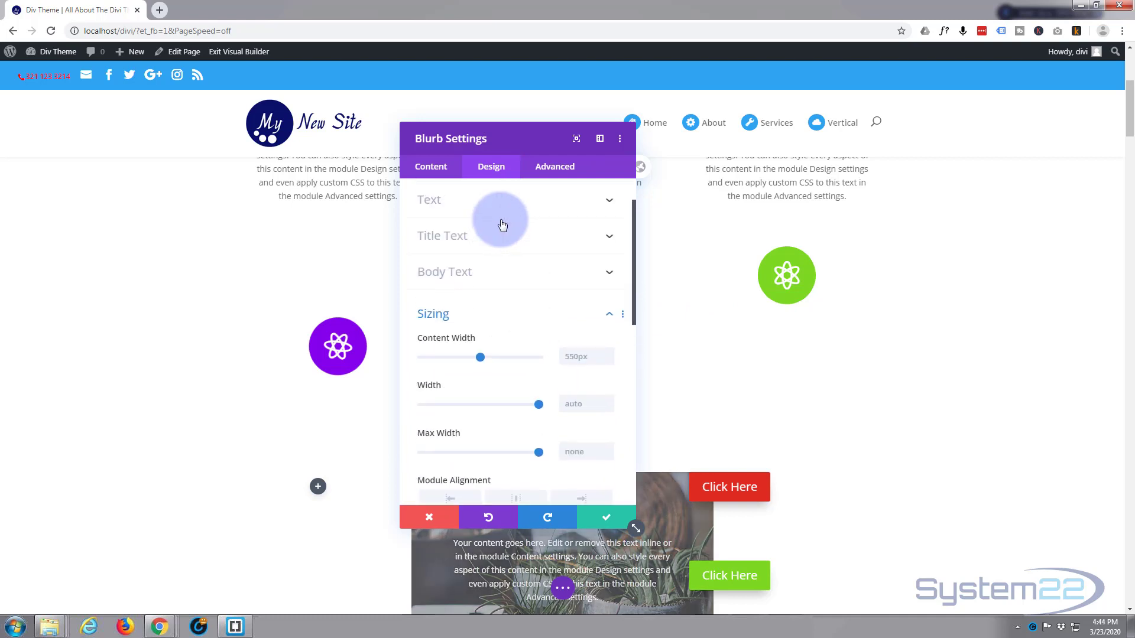
pyautogui.click(504, 222)
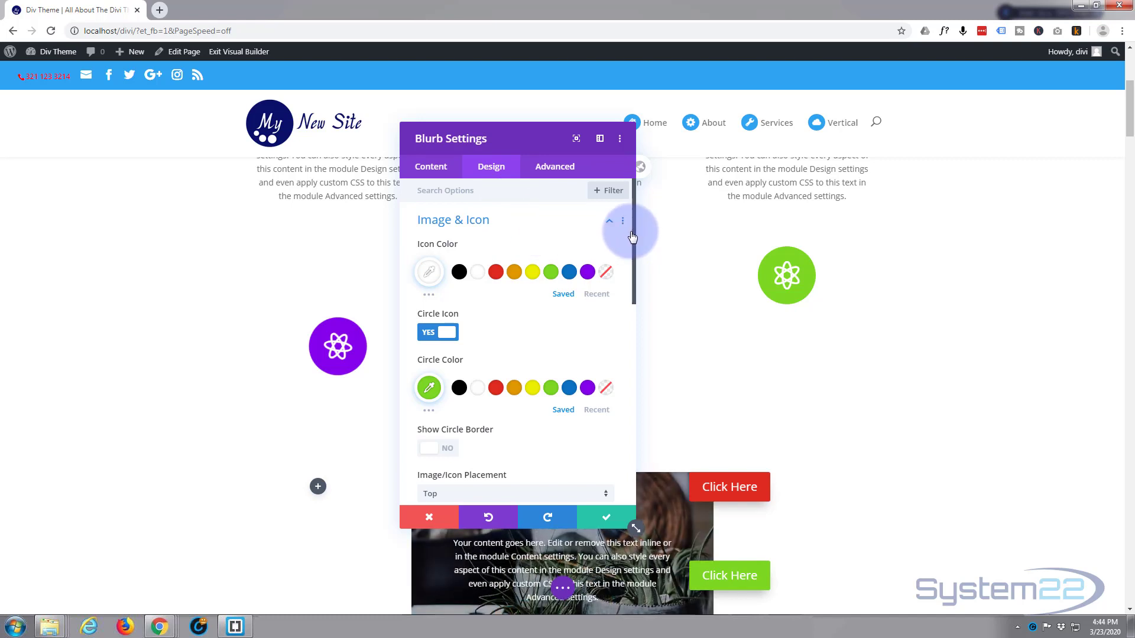
pyautogui.moveTo(569, 274)
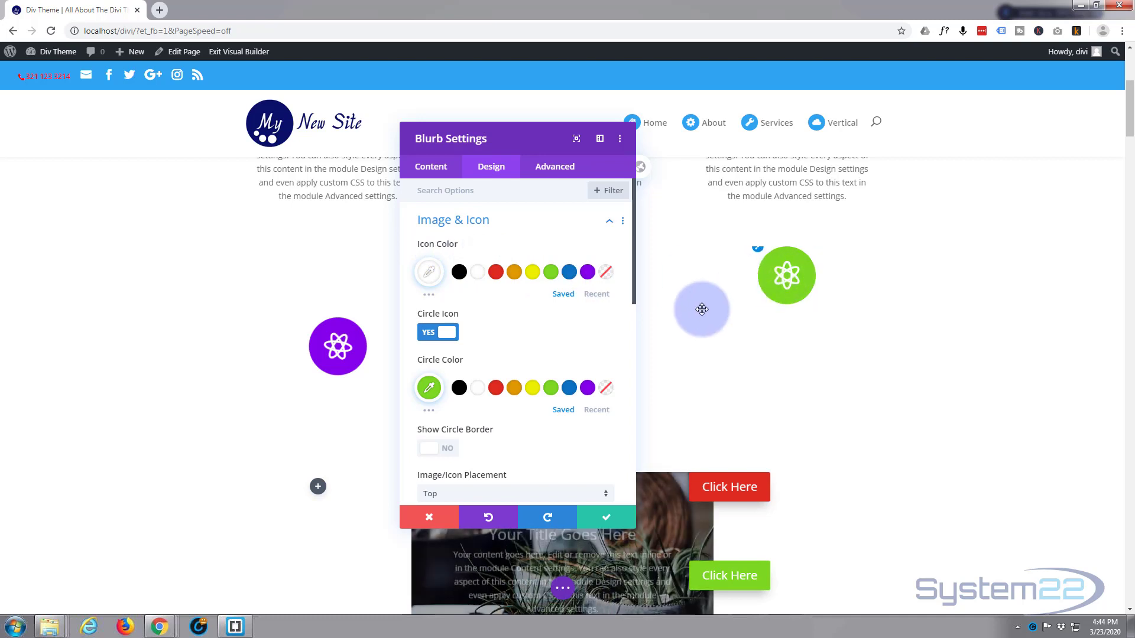
pyautogui.moveTo(440, 362)
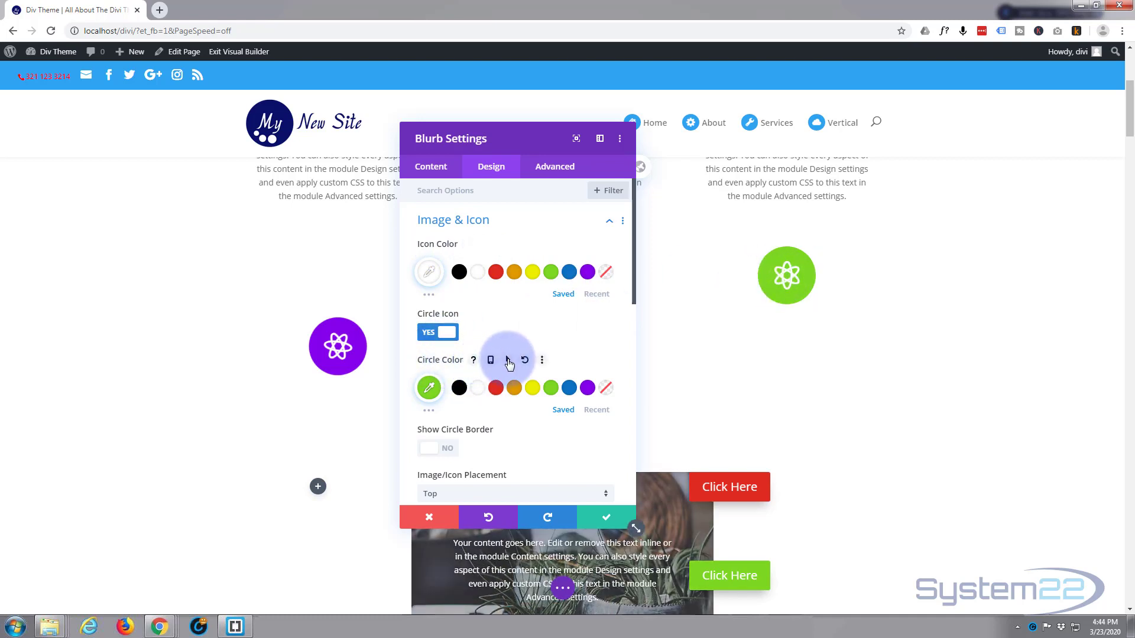
pyautogui.click(507, 360)
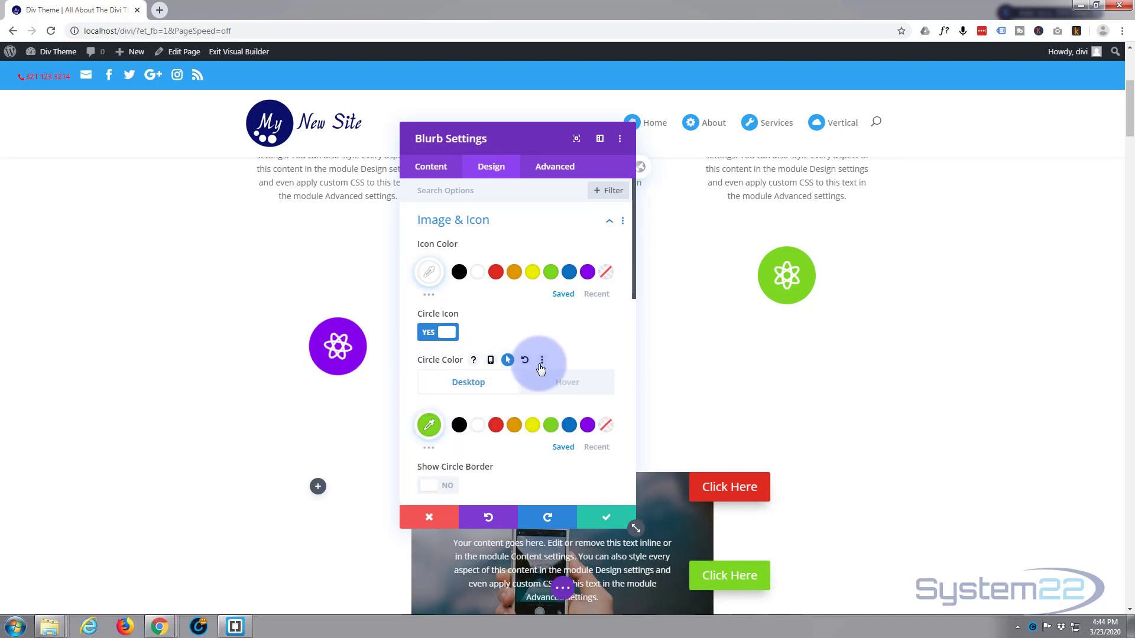
pyautogui.click(561, 385)
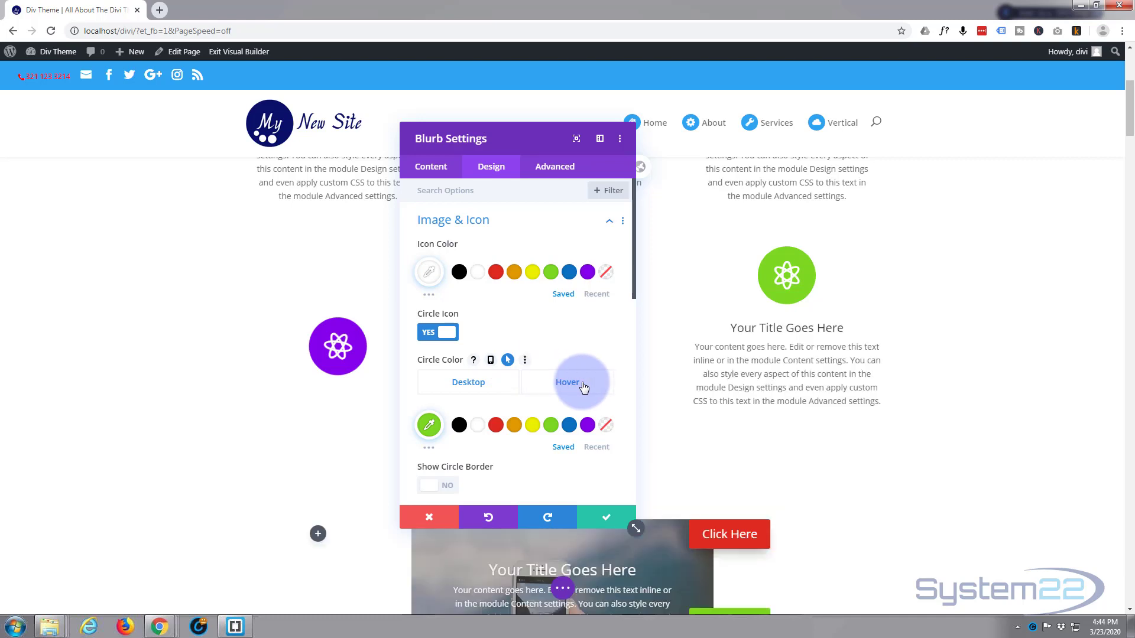
pyautogui.click(476, 426)
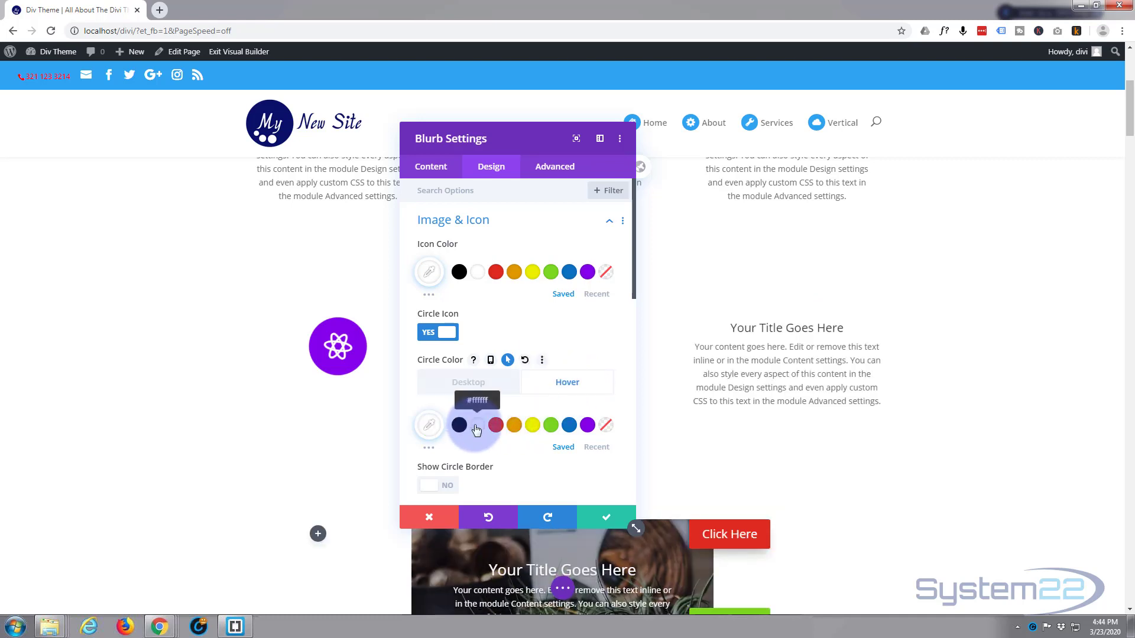
pyautogui.click(493, 384)
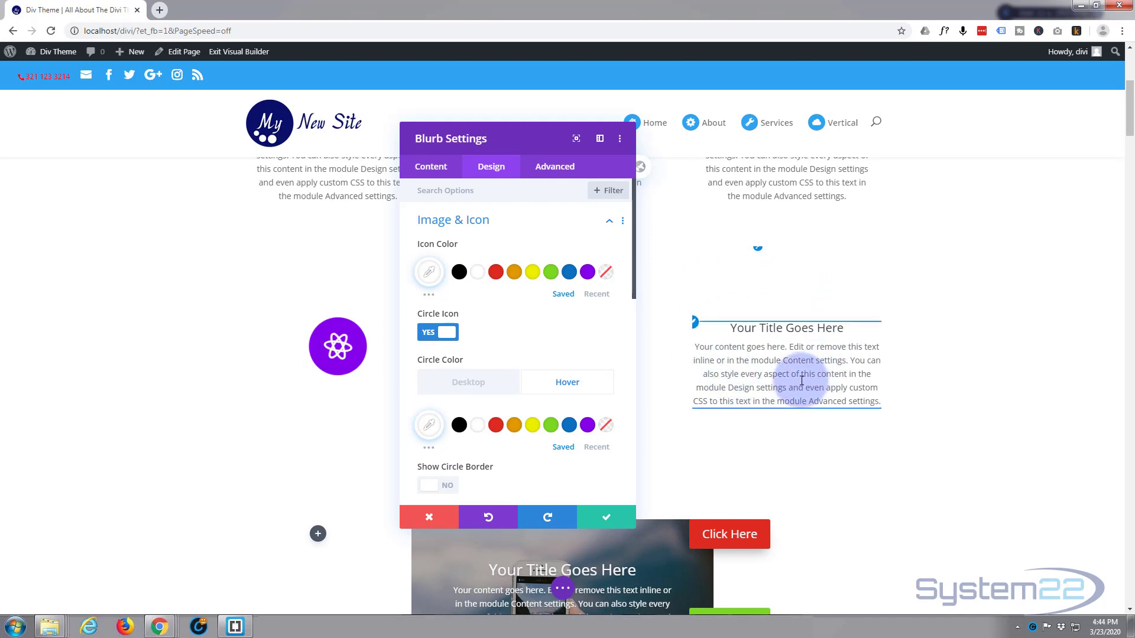
pyautogui.click(483, 385)
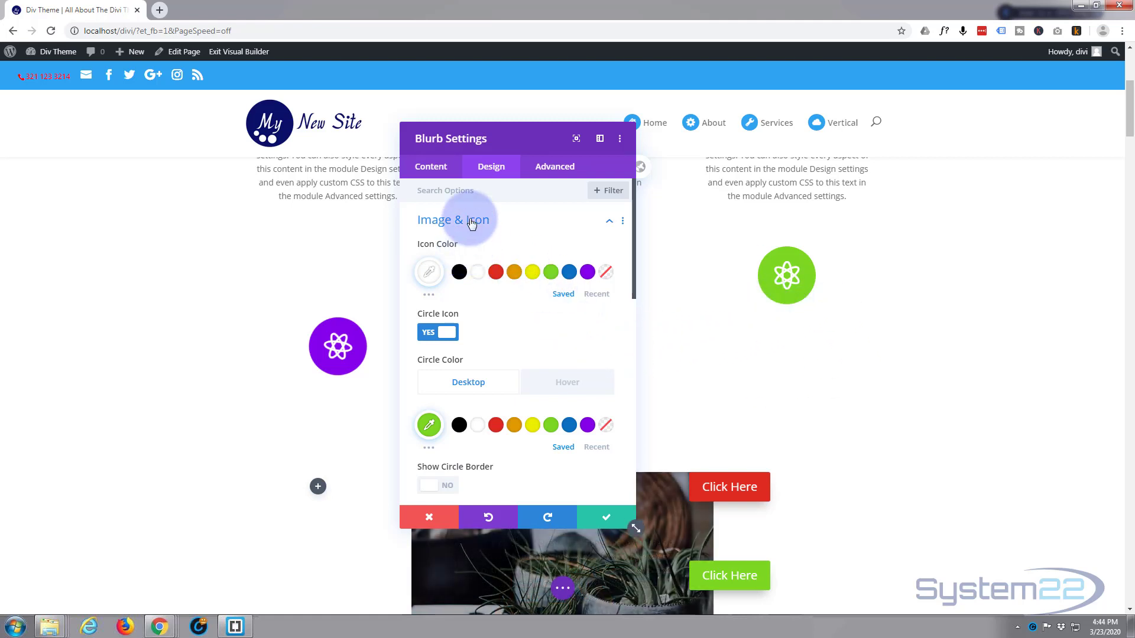
# Step: In the blurb's Spacing settings, set Margin Top to 120px
pyautogui.click(514, 224)
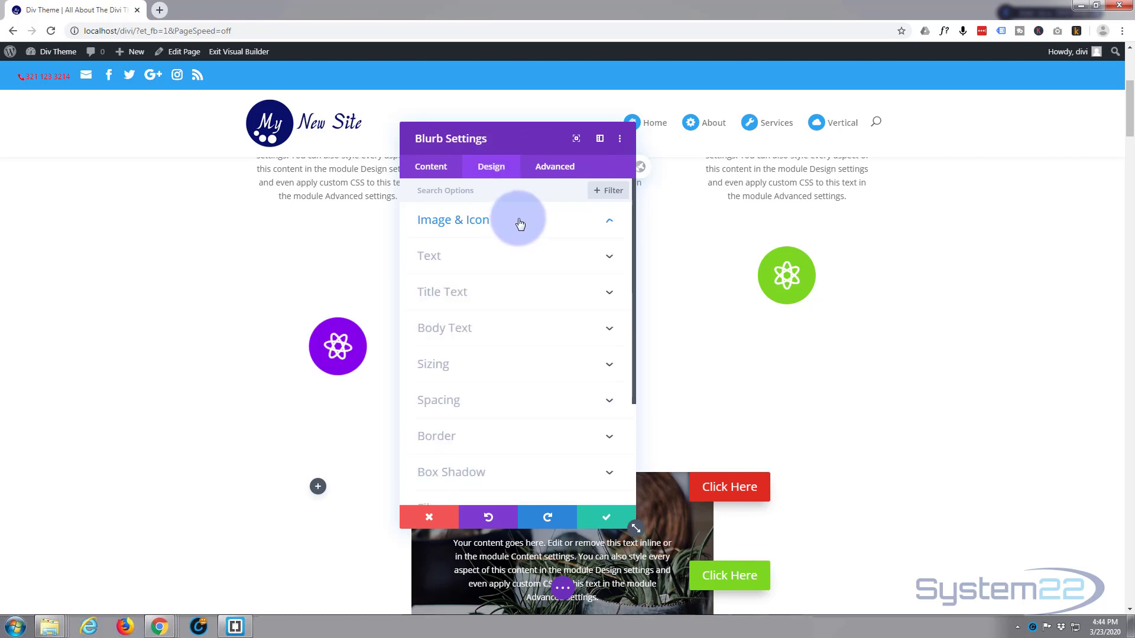
pyautogui.click(501, 404)
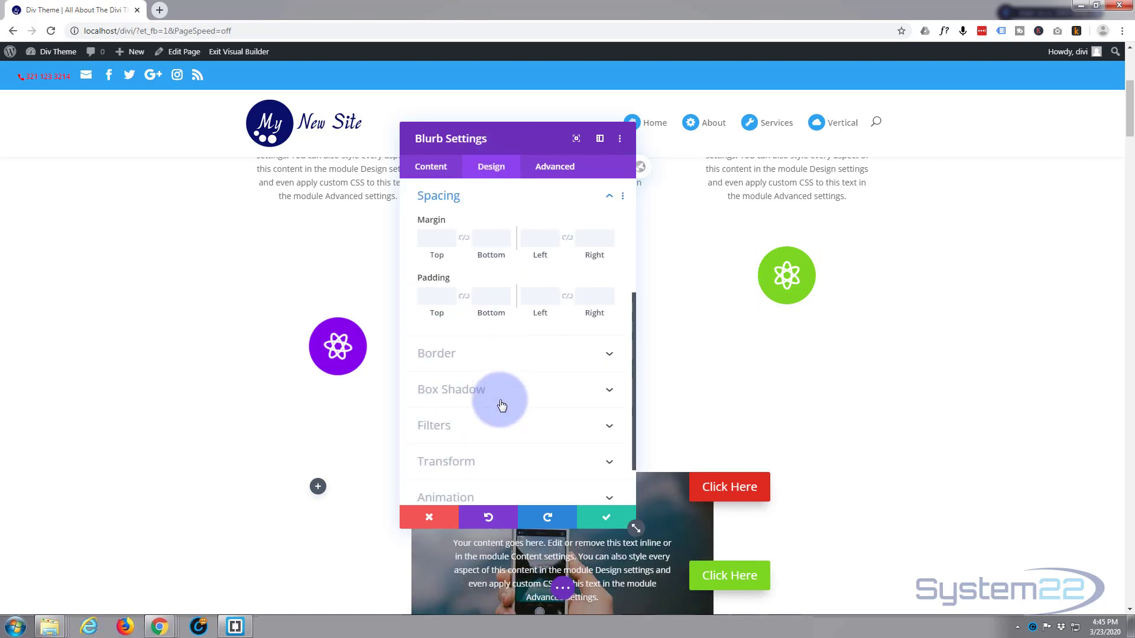
pyautogui.click(427, 238)
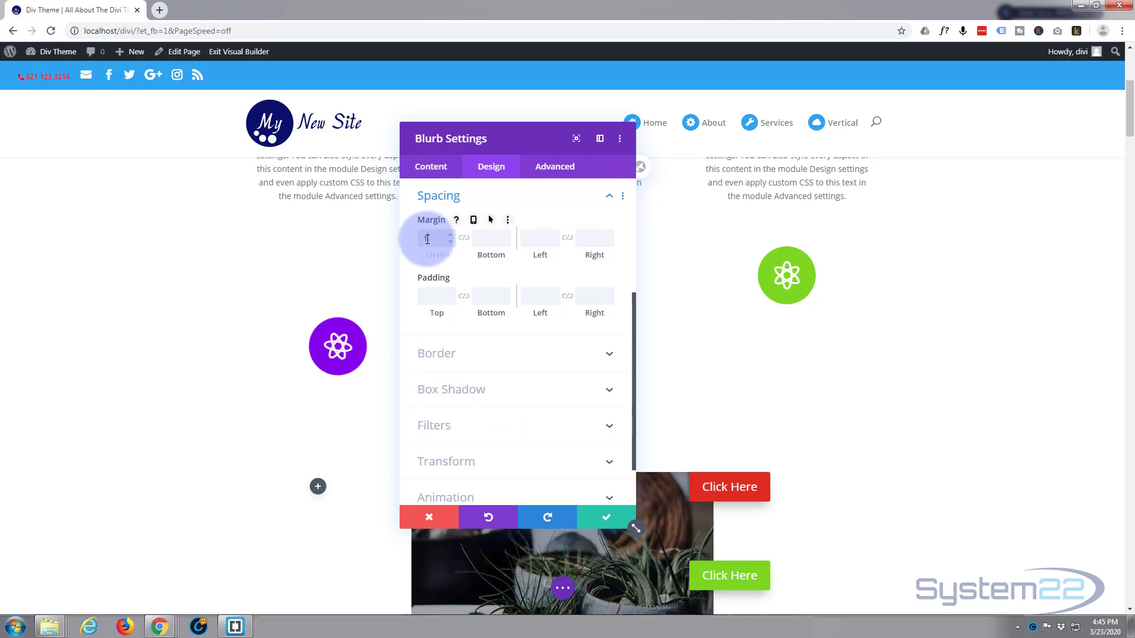
pyautogui.write('100px')
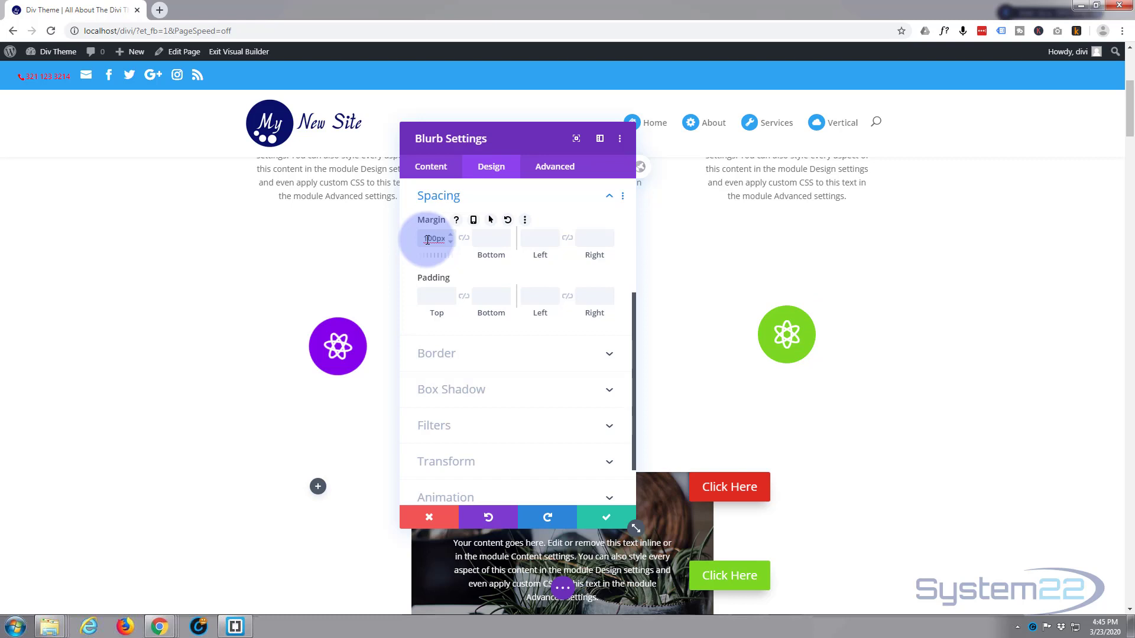
pyautogui.click(442, 239)
pyautogui.click(429, 238)
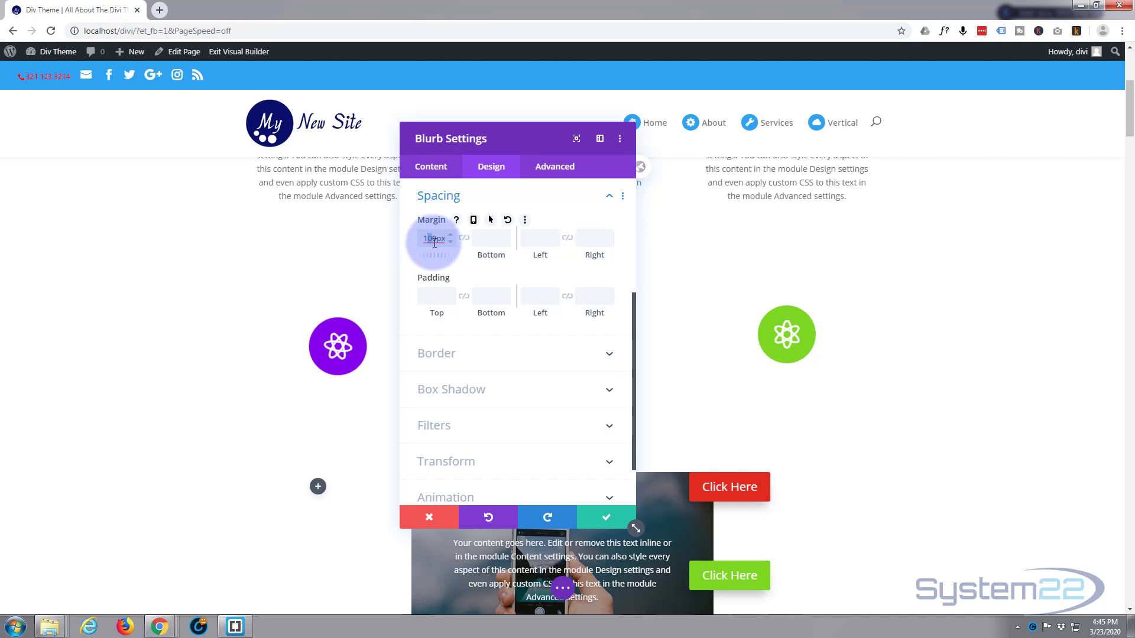
pyautogui.write('12')
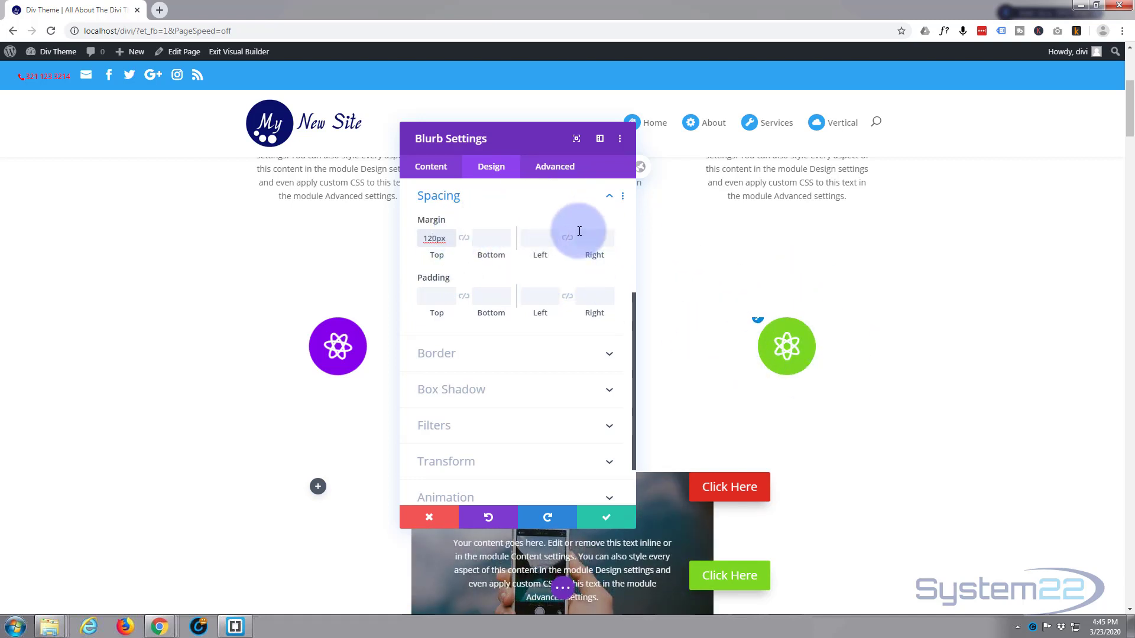
# Step: Show the Transform Rotate dials for the blurb, with X, Y and Z still at 0deg
pyautogui.click(499, 196)
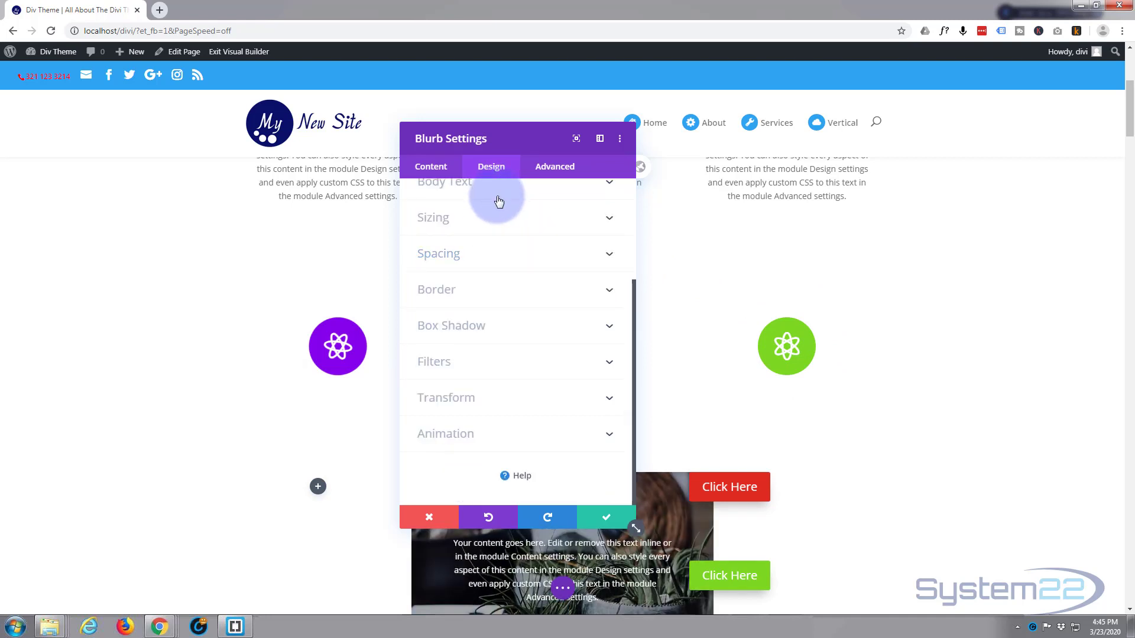
pyautogui.click(512, 407)
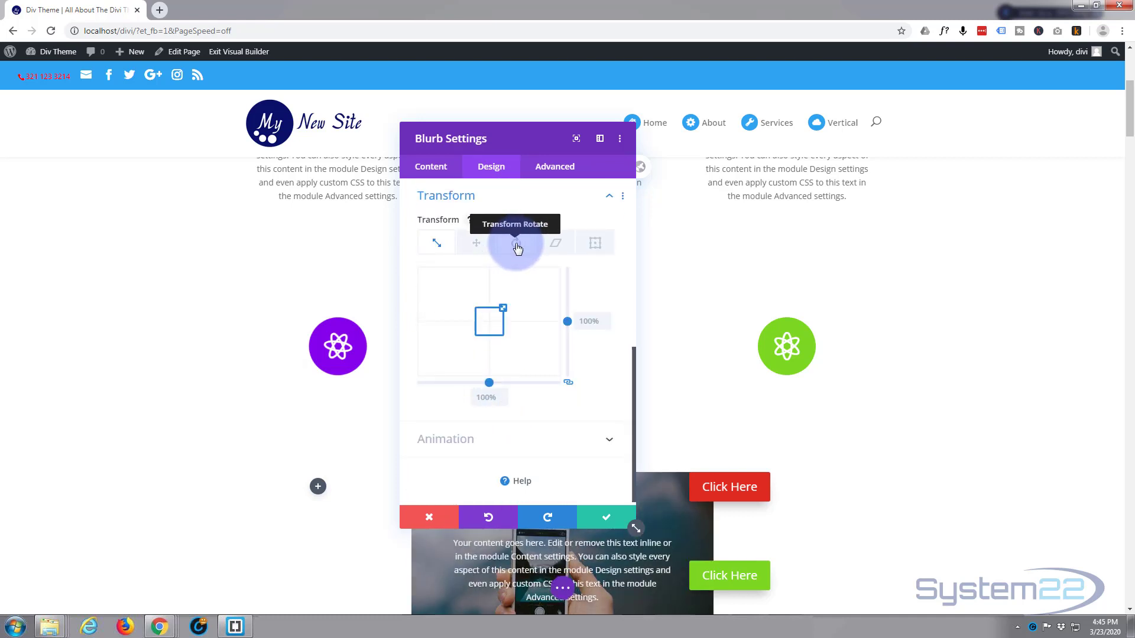
pyautogui.click(516, 244)
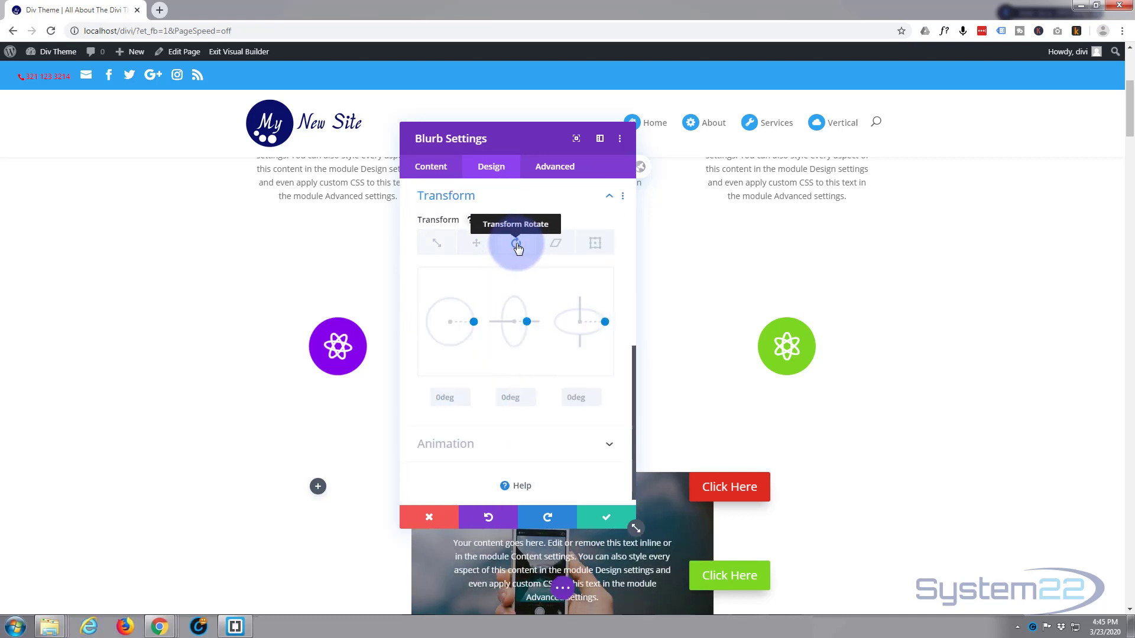
pyautogui.click(474, 325)
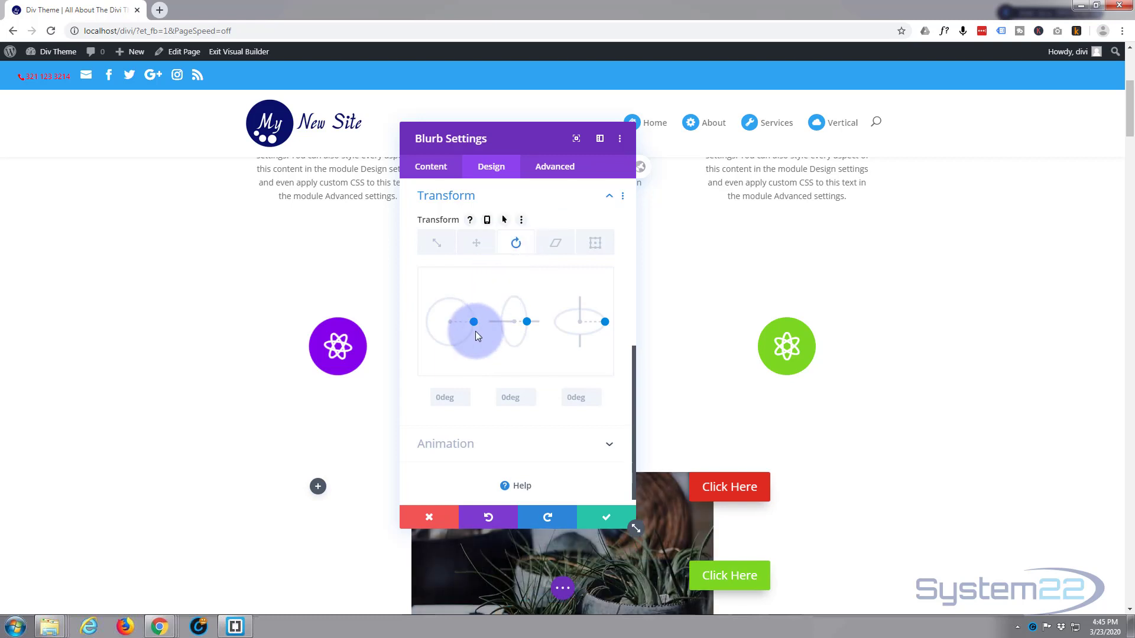
pyautogui.click(493, 247)
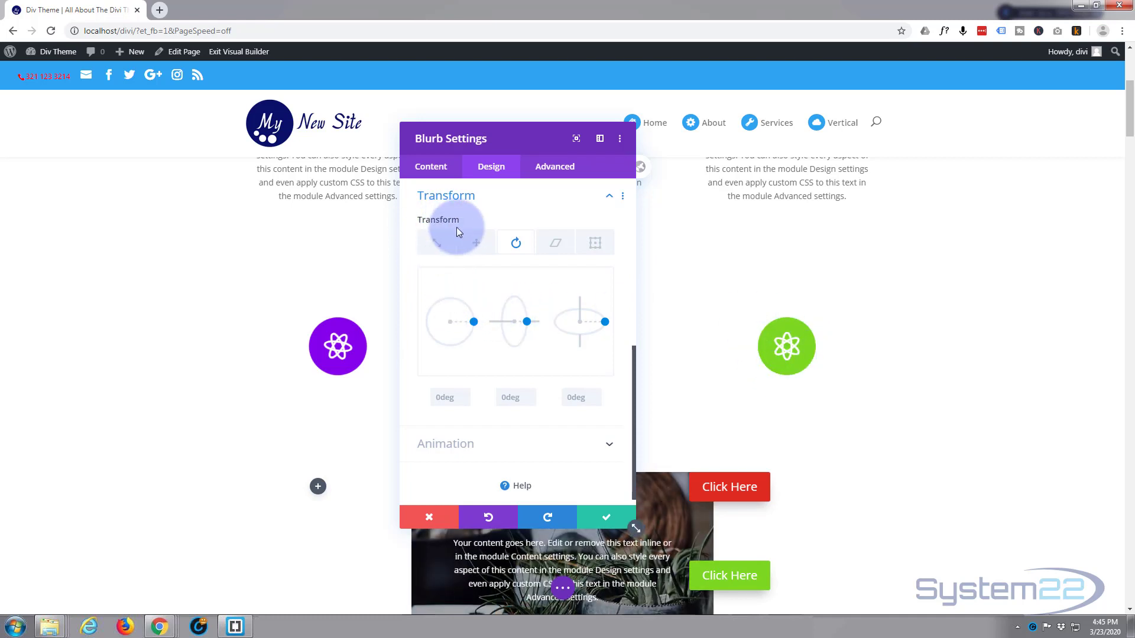
pyautogui.moveTo(470, 222)
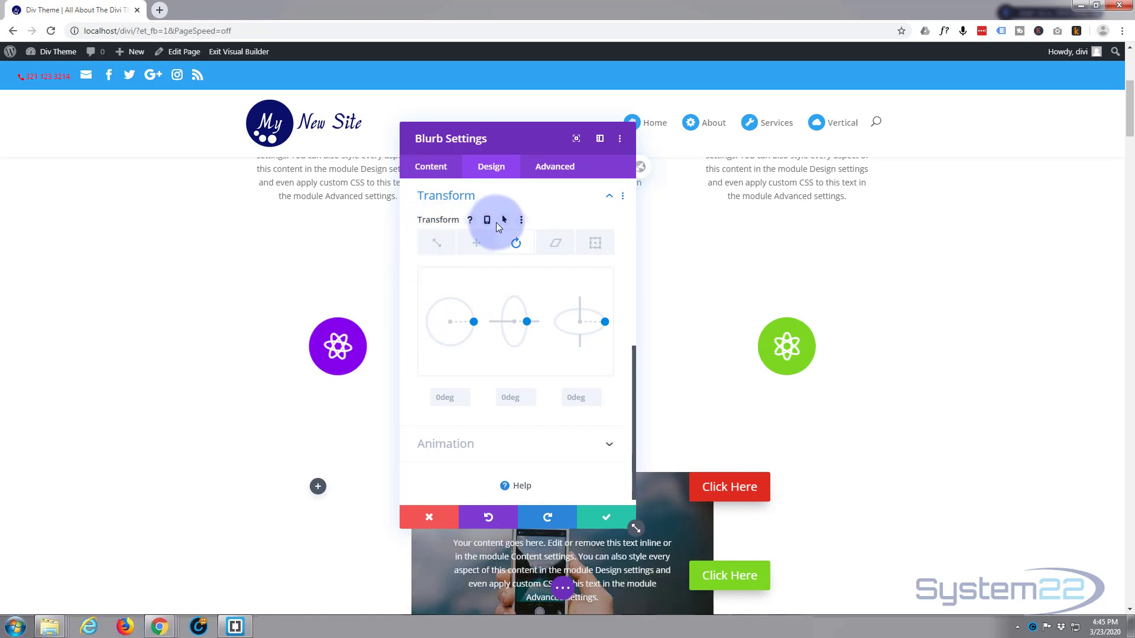
# Step: Enable hover transforms, rotate the blurb's X axis to 332deg on Desktop and 0deg on Hover
pyautogui.click(505, 220)
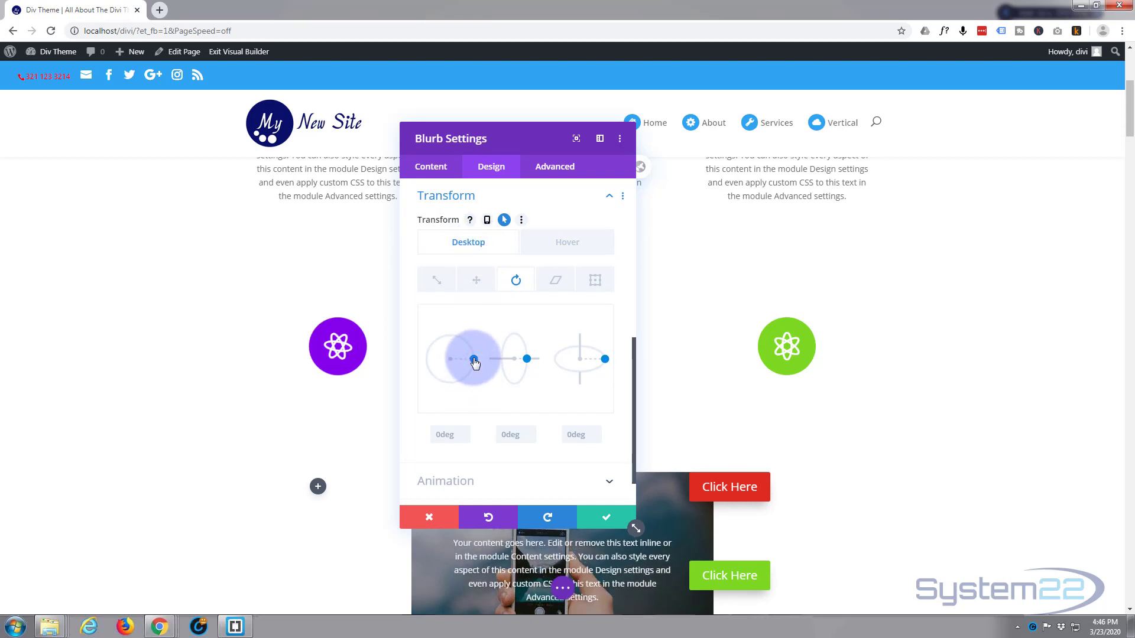
pyautogui.moveTo(470, 365)
pyautogui.mouseDown()
pyautogui.moveTo(433, 381)
pyautogui.moveTo(424, 355)
pyautogui.moveTo(463, 336)
pyautogui.moveTo(472, 353)
pyautogui.mouseUp()
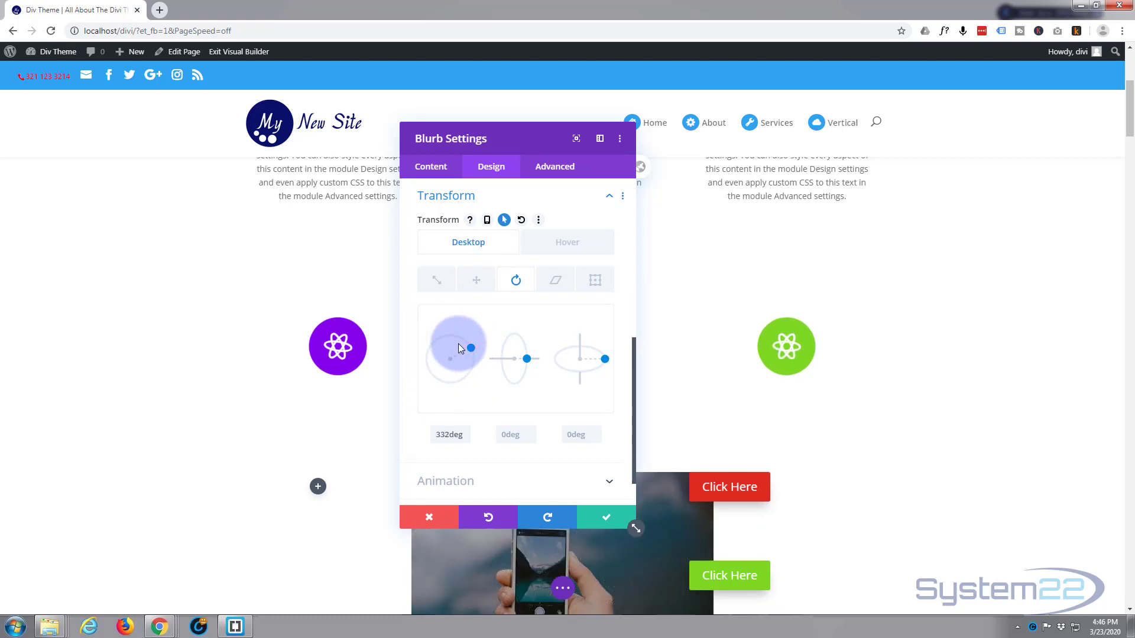
pyautogui.click(572, 247)
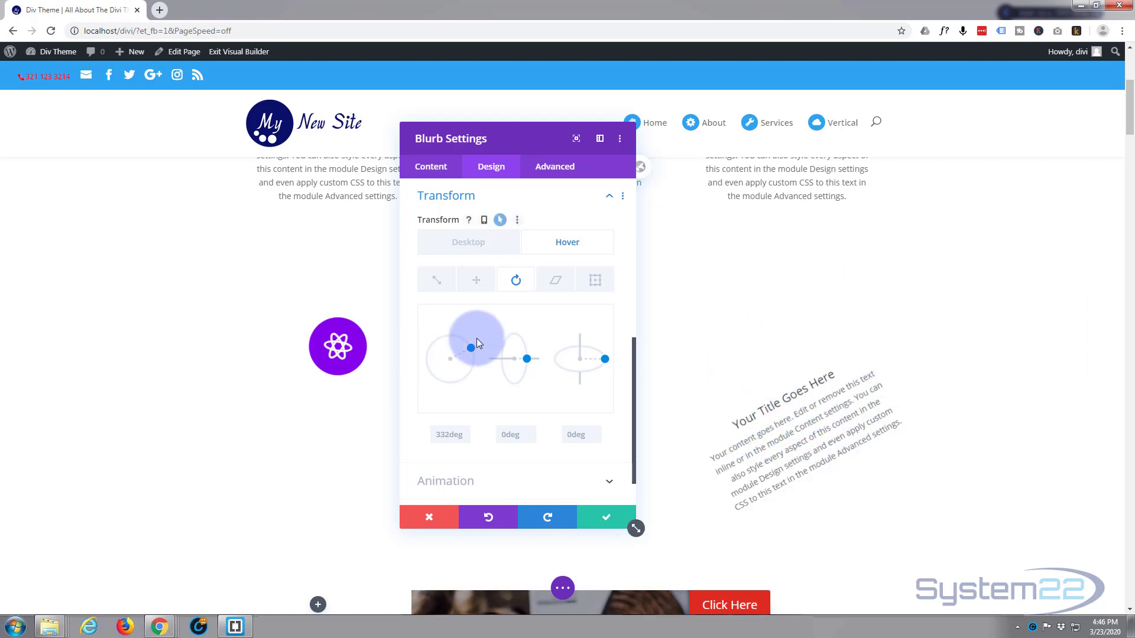
pyautogui.moveTo(472, 348)
pyautogui.mouseDown()
pyautogui.moveTo(448, 334)
pyautogui.moveTo(416, 349)
pyautogui.moveTo(434, 385)
pyautogui.moveTo(470, 384)
pyautogui.moveTo(477, 366)
pyautogui.mouseUp()
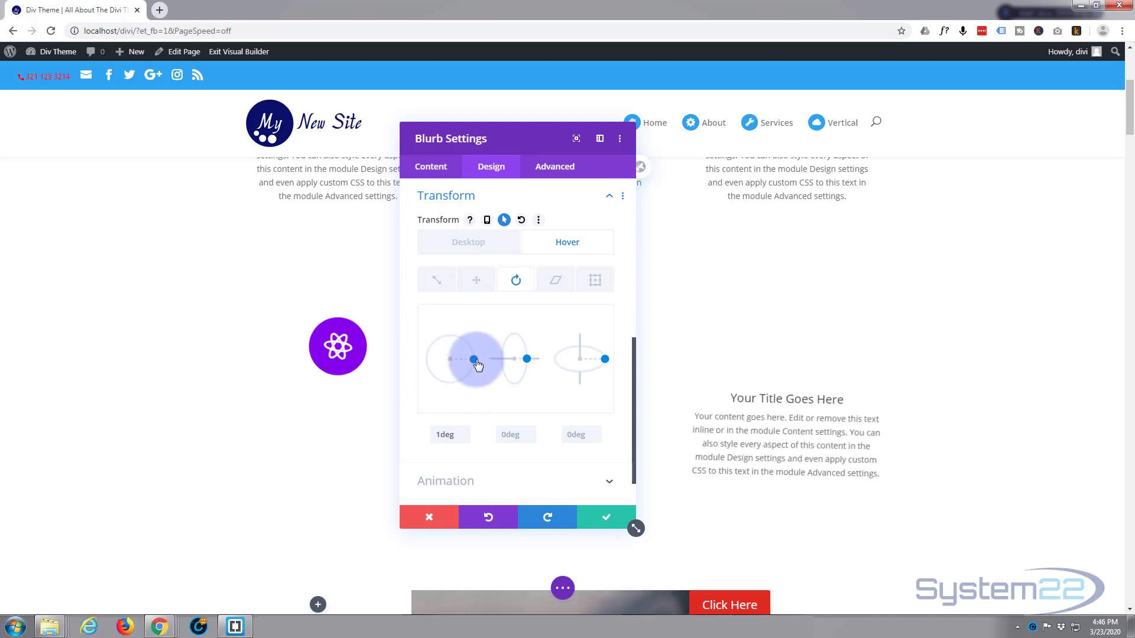
pyautogui.click(464, 438)
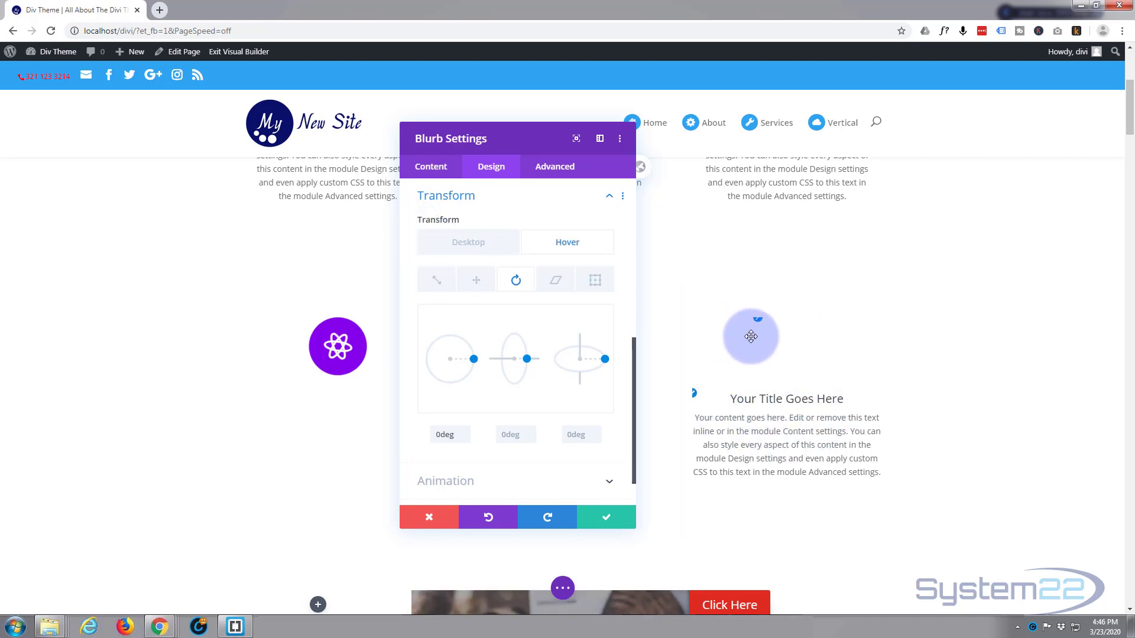
# Step: Enable Margin hover options and set the blurb's Hover top margin to -50px
pyautogui.click(483, 195)
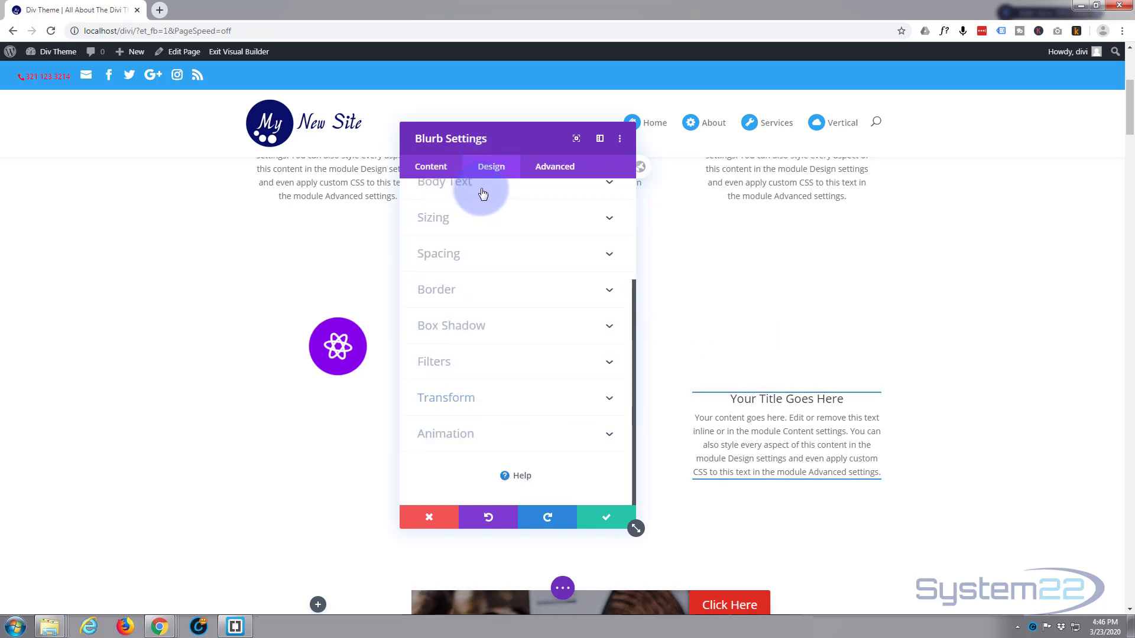
pyautogui.click(508, 254)
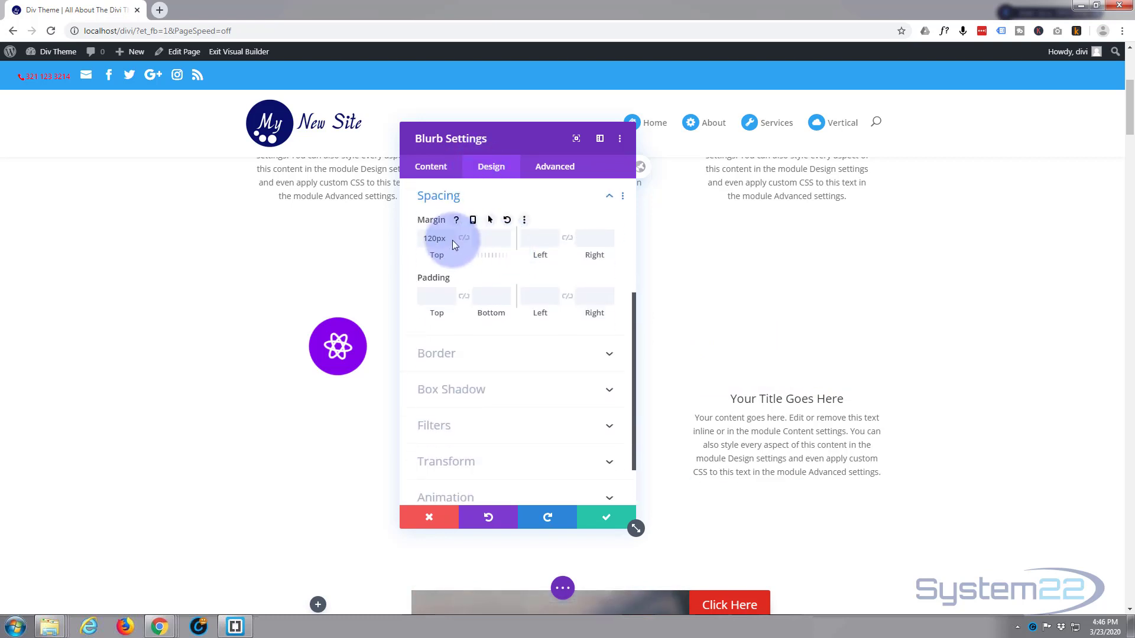
pyautogui.click(490, 221)
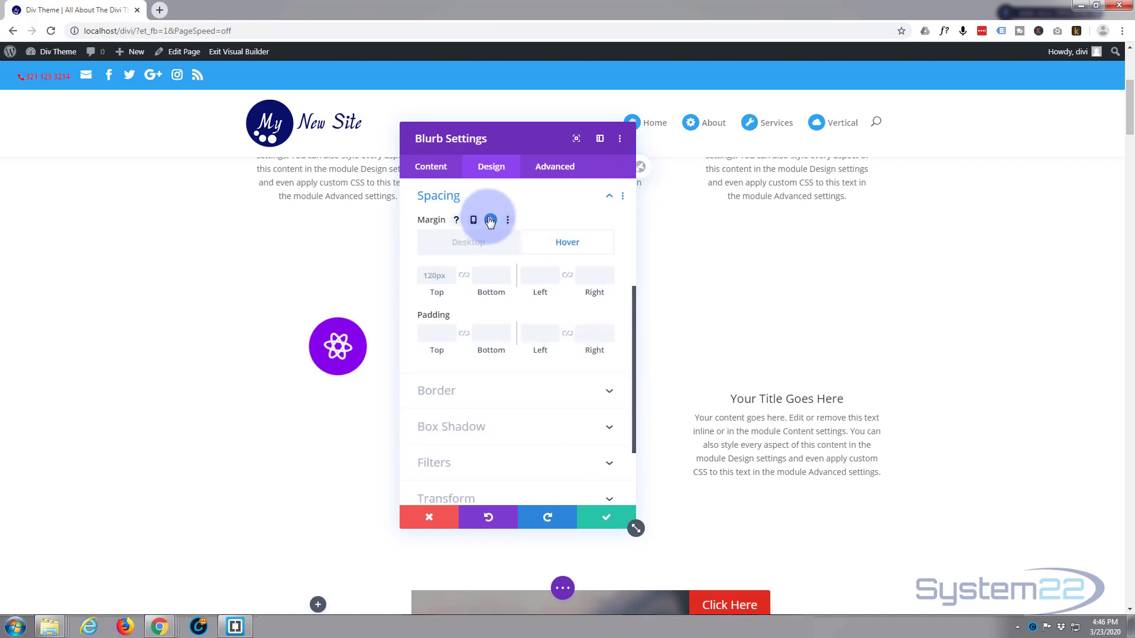
pyautogui.click(444, 274)
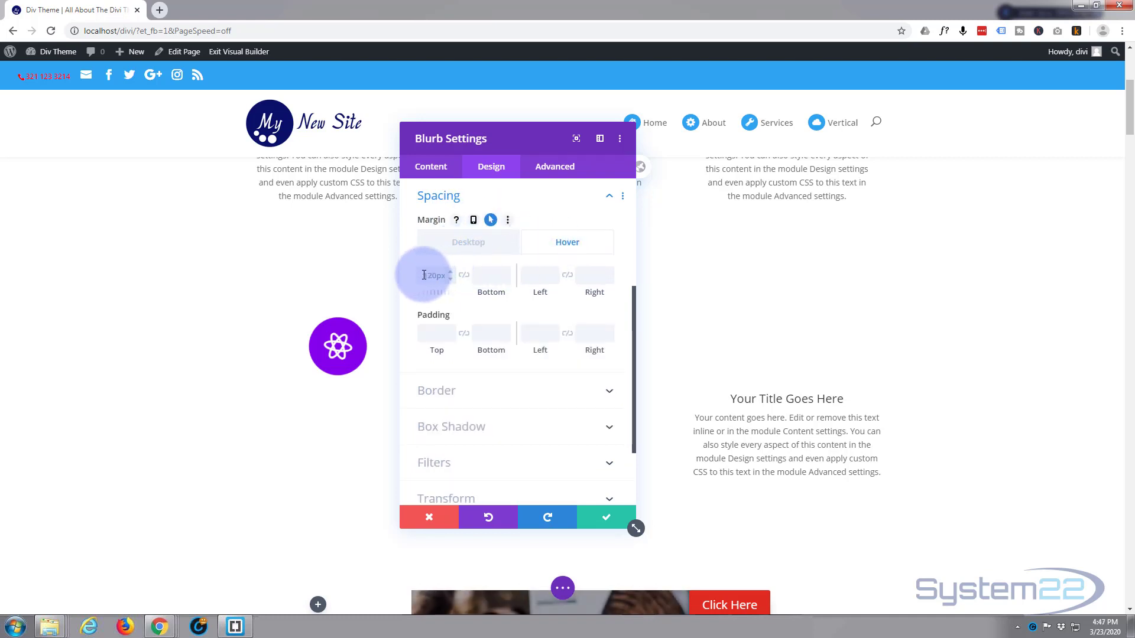
pyautogui.click(445, 274)
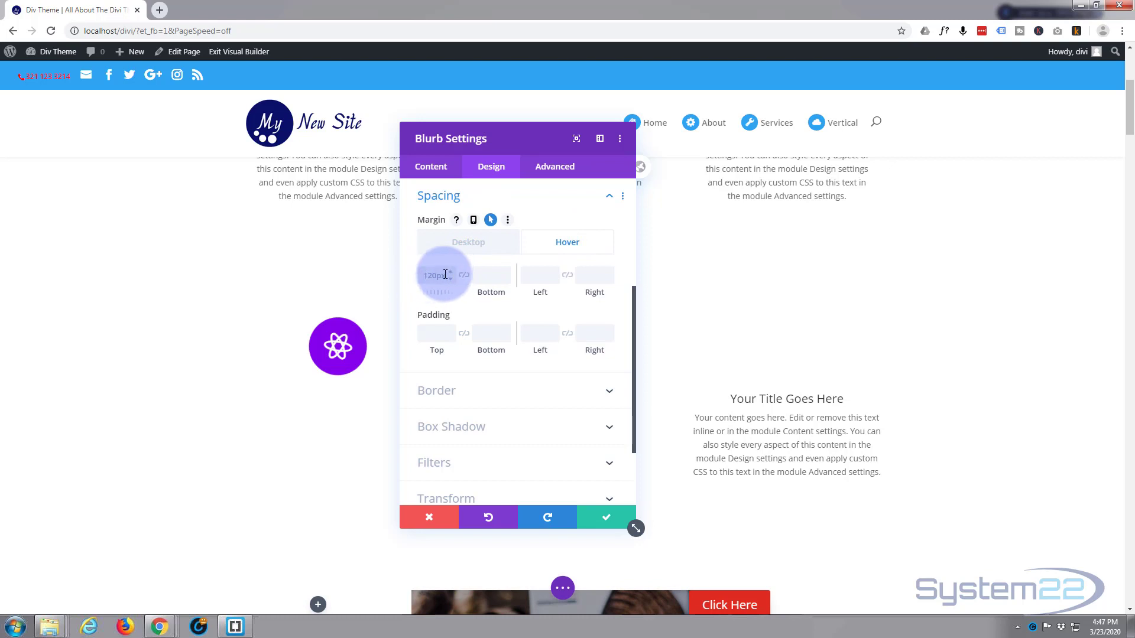
pyautogui.write('0')
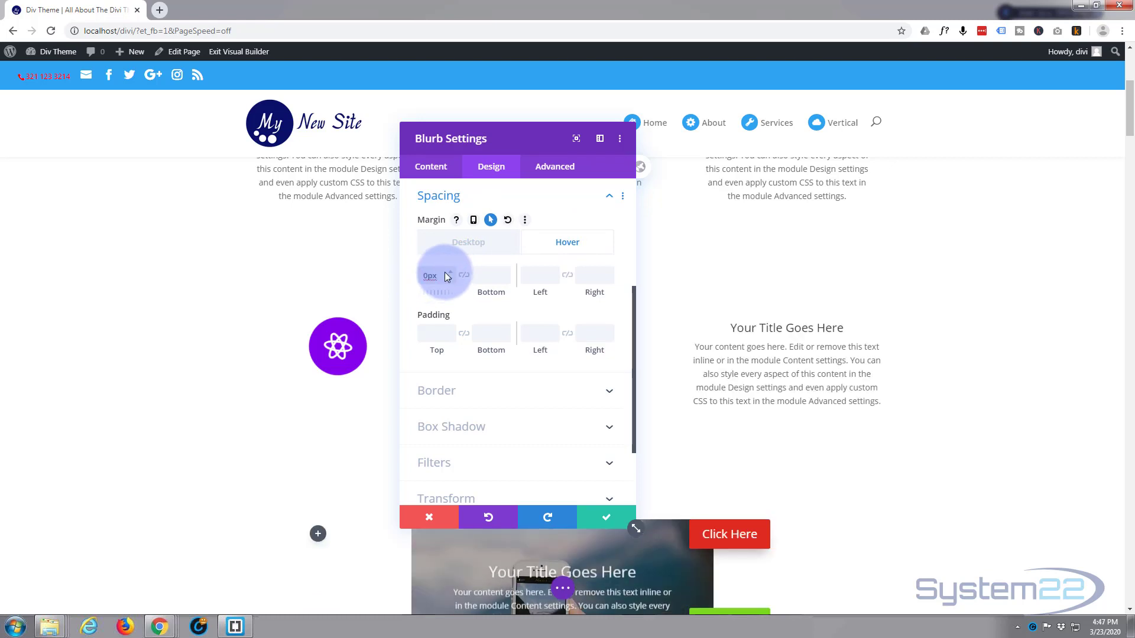
pyautogui.click(453, 275)
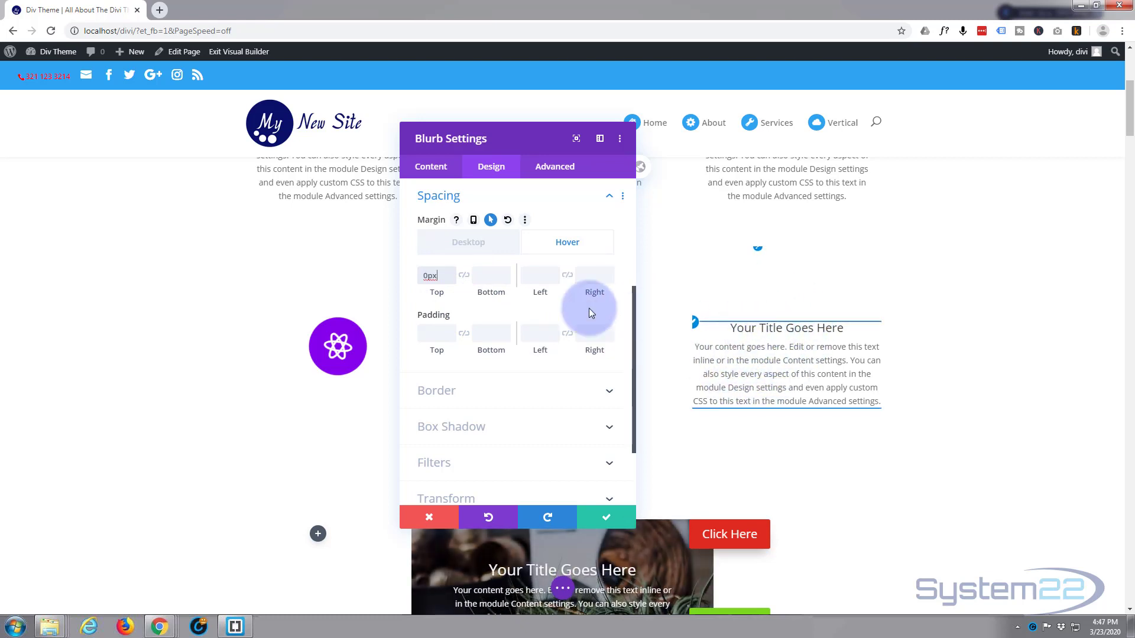
pyautogui.click(451, 279)
pyautogui.click(428, 275)
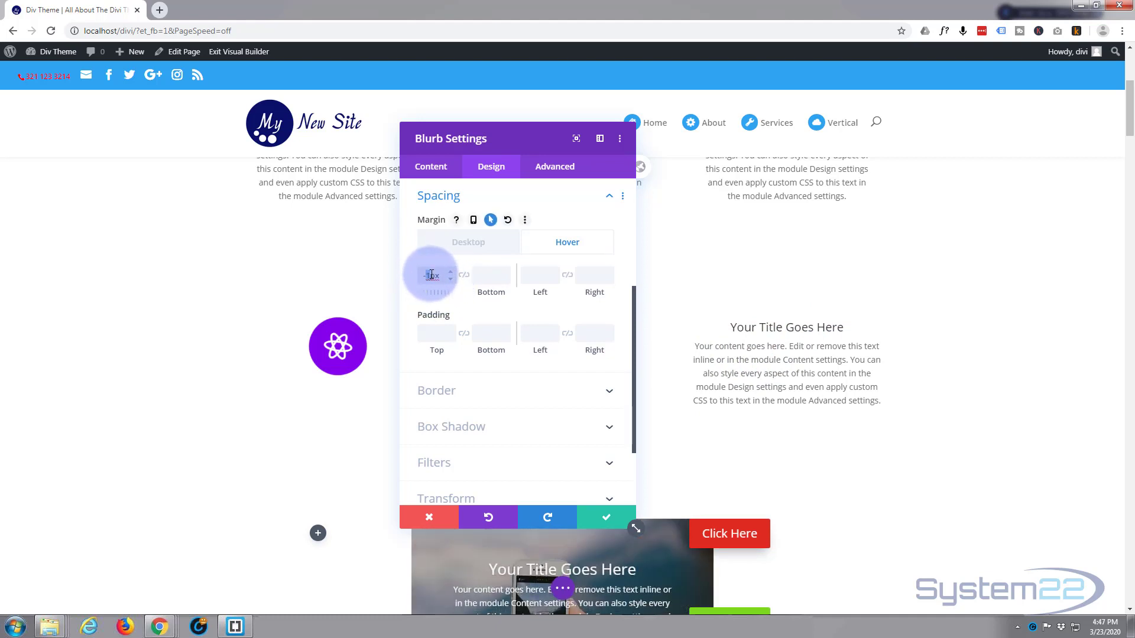
pyautogui.click(448, 313)
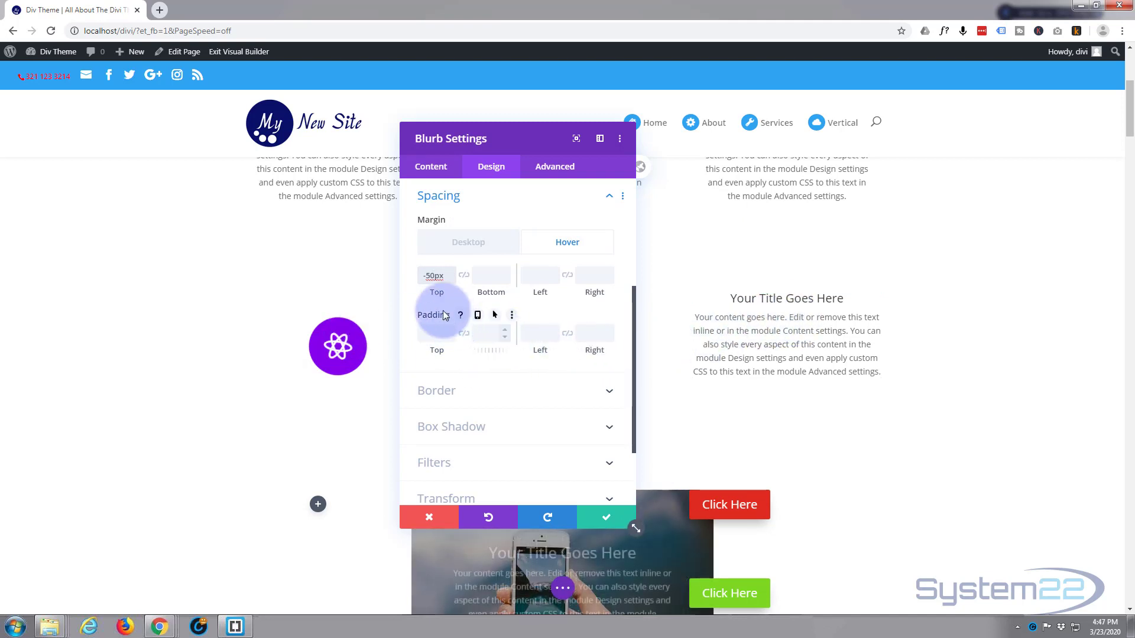
pyautogui.click(421, 277)
pyautogui.write('-')
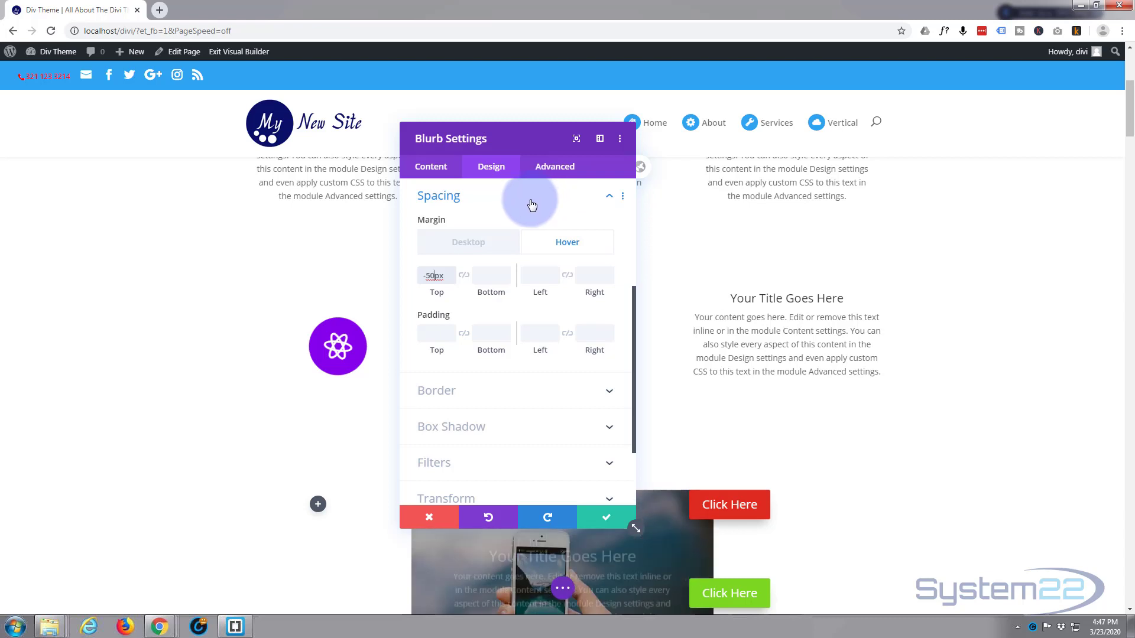
# Step: In Advanced > Transitions, set Transition Duration to 1400ms and Speed Curve to Ease-In-Out
pyautogui.click(559, 172)
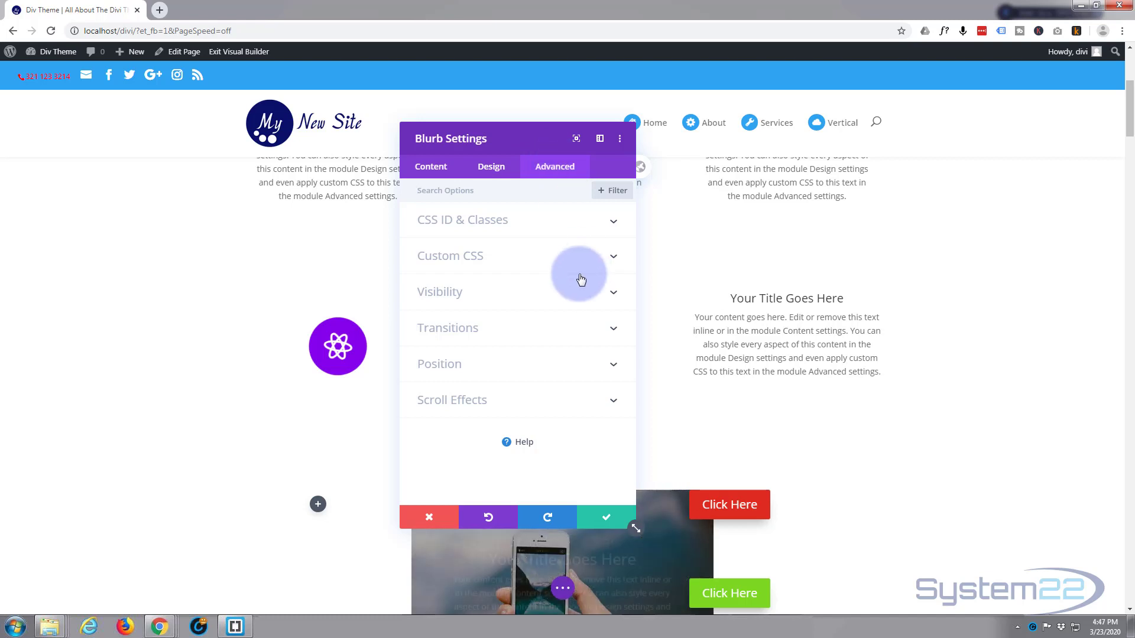
pyautogui.click(541, 336)
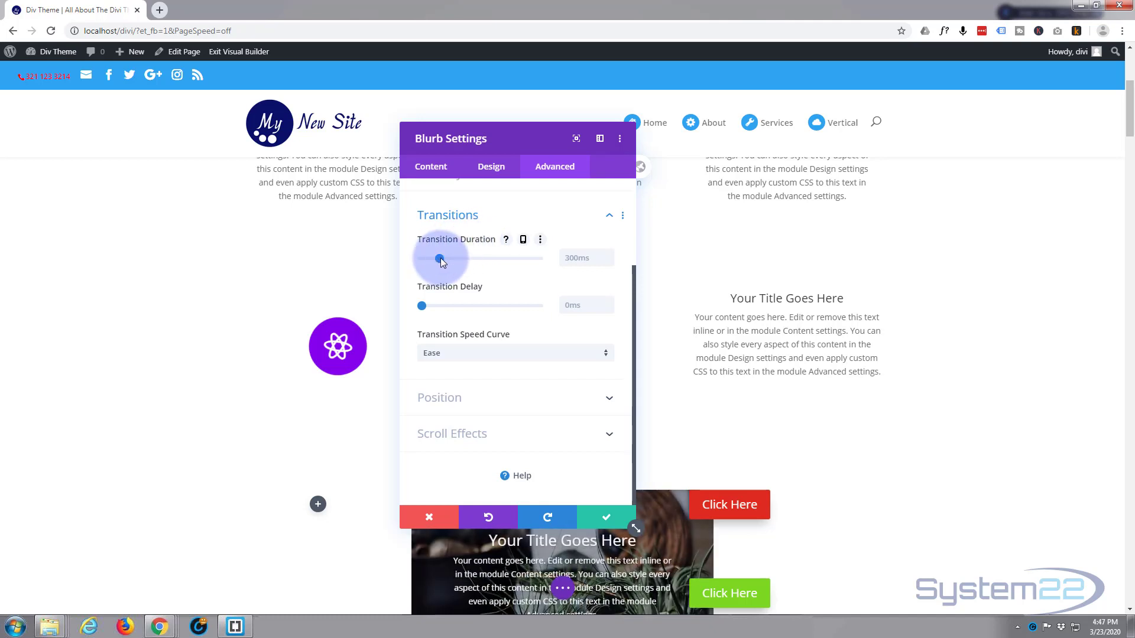
pyautogui.moveTo(440, 260); pyautogui.dragTo(505, 255)
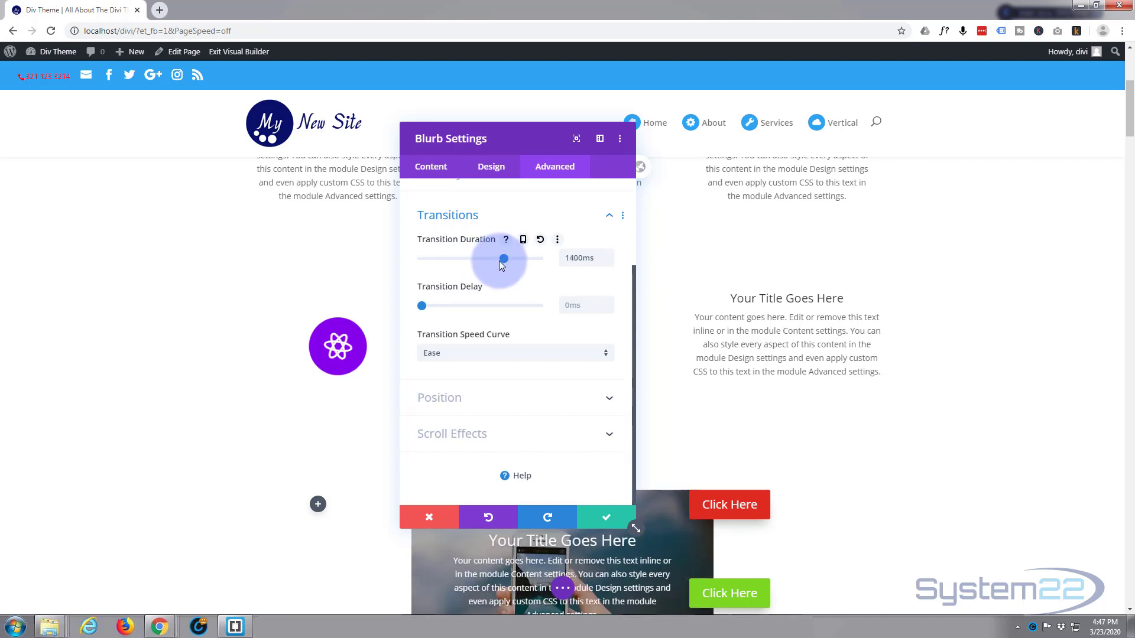
pyautogui.click(487, 360)
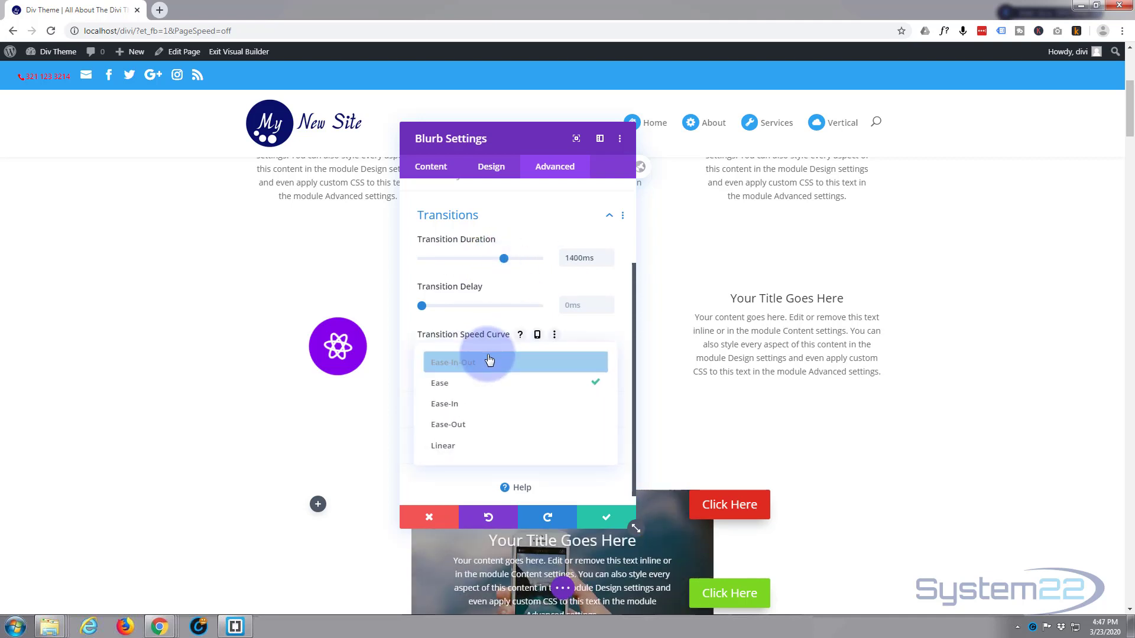
pyautogui.click(478, 369)
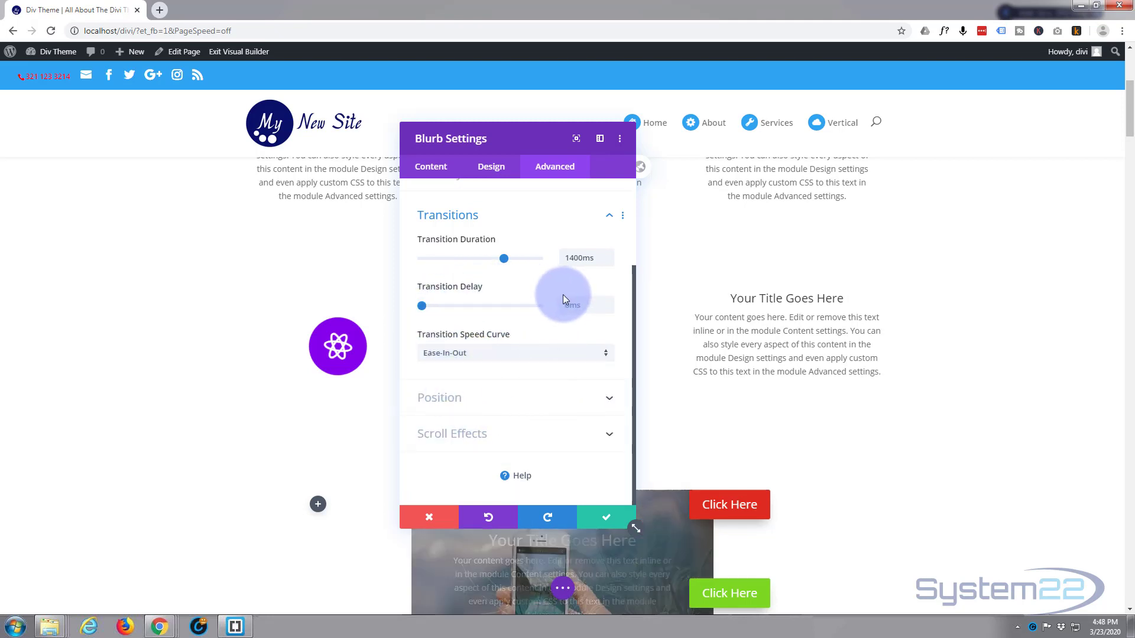
pyautogui.moveTo(538, 246)
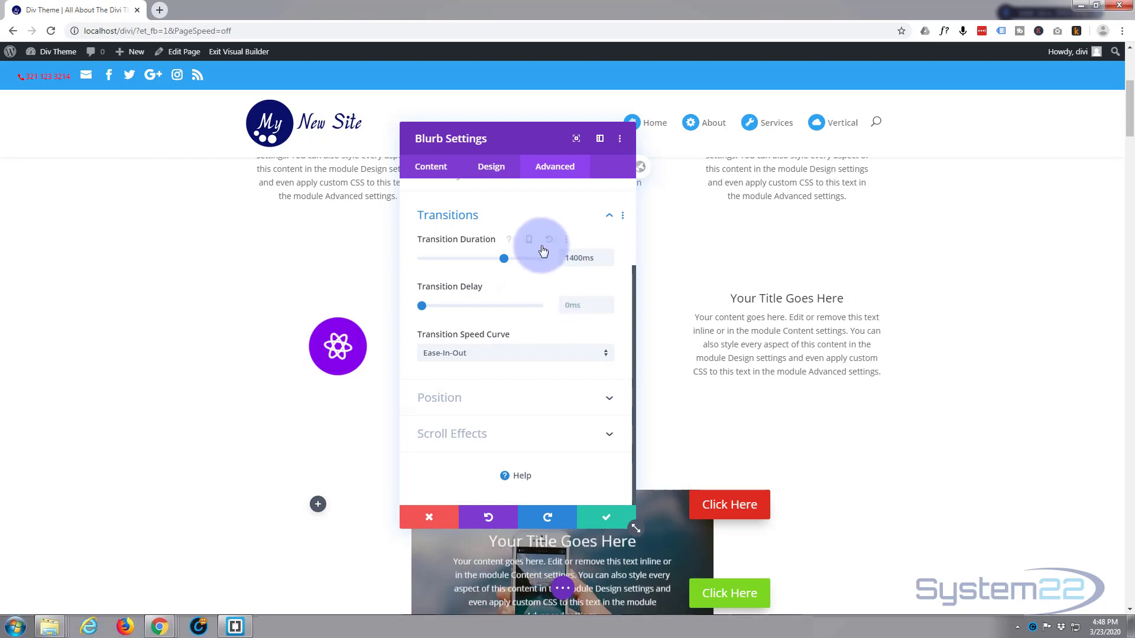
# Step: Save the blurb module and exit the Visual Builder to the live Fixed Menu page
pyautogui.click(607, 519)
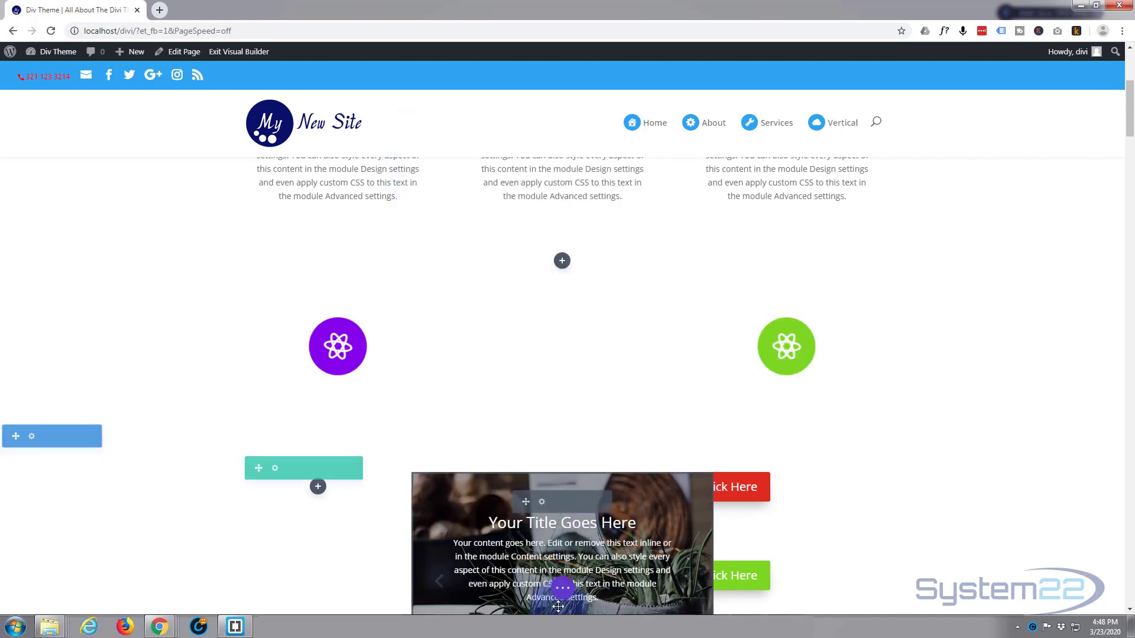
pyautogui.click(563, 590)
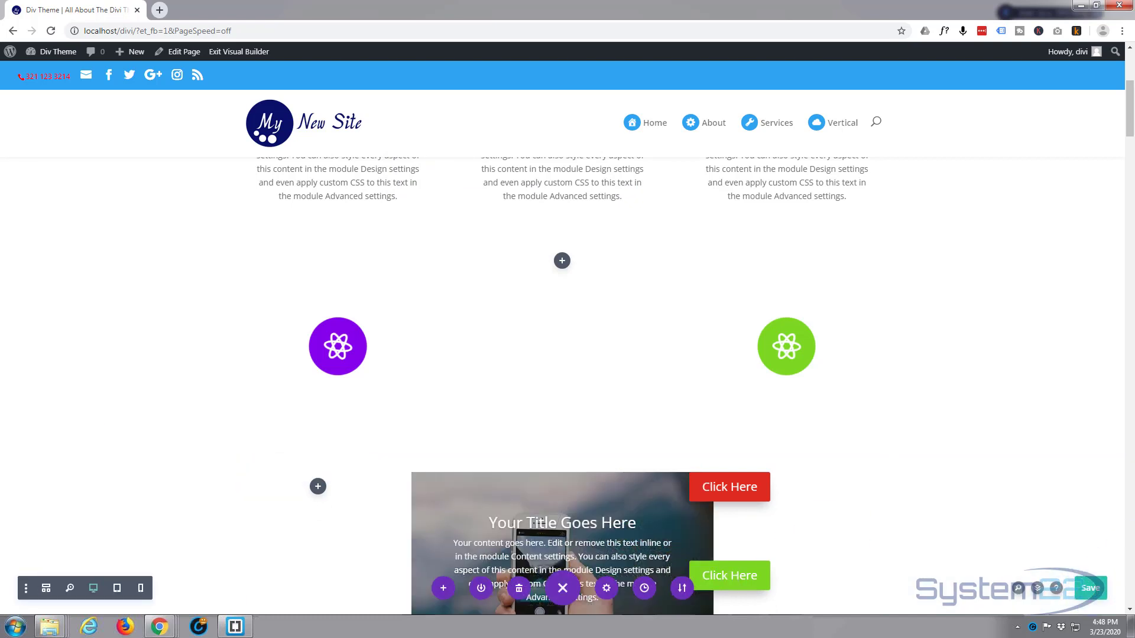
pyautogui.click(232, 54)
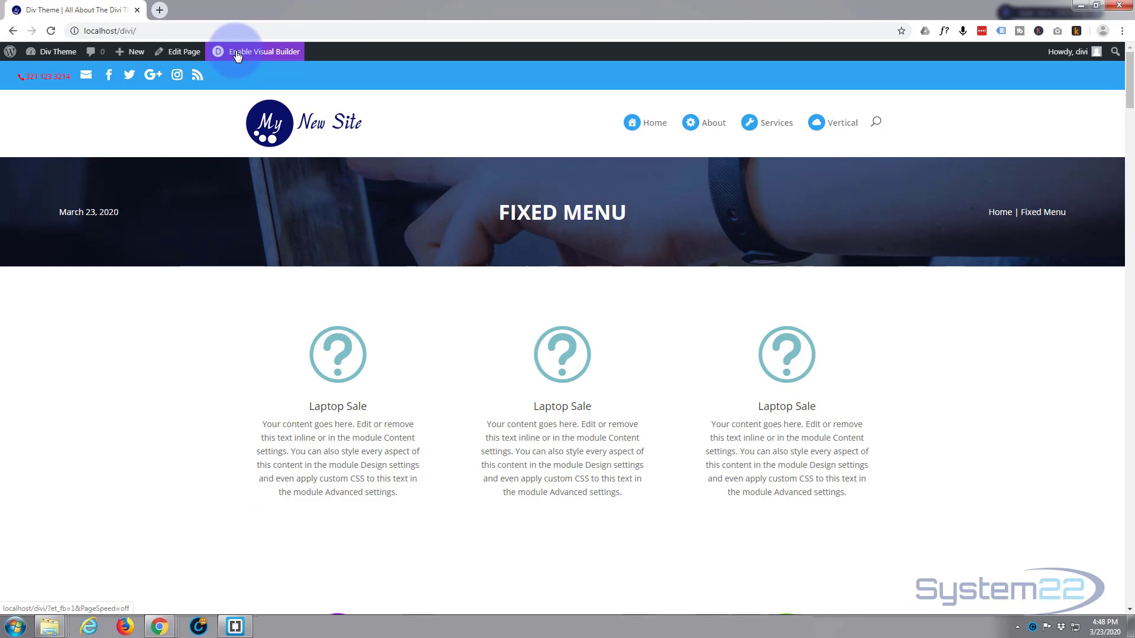
pyautogui.scroll(-3, 981, 270)
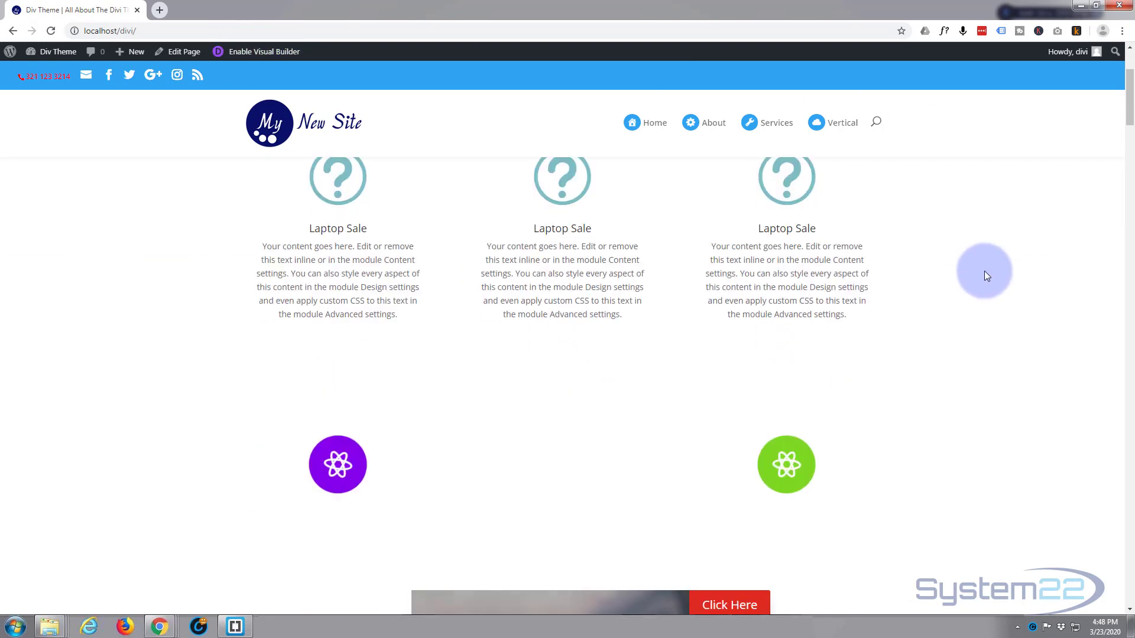
pyautogui.scroll(-1, 987, 272)
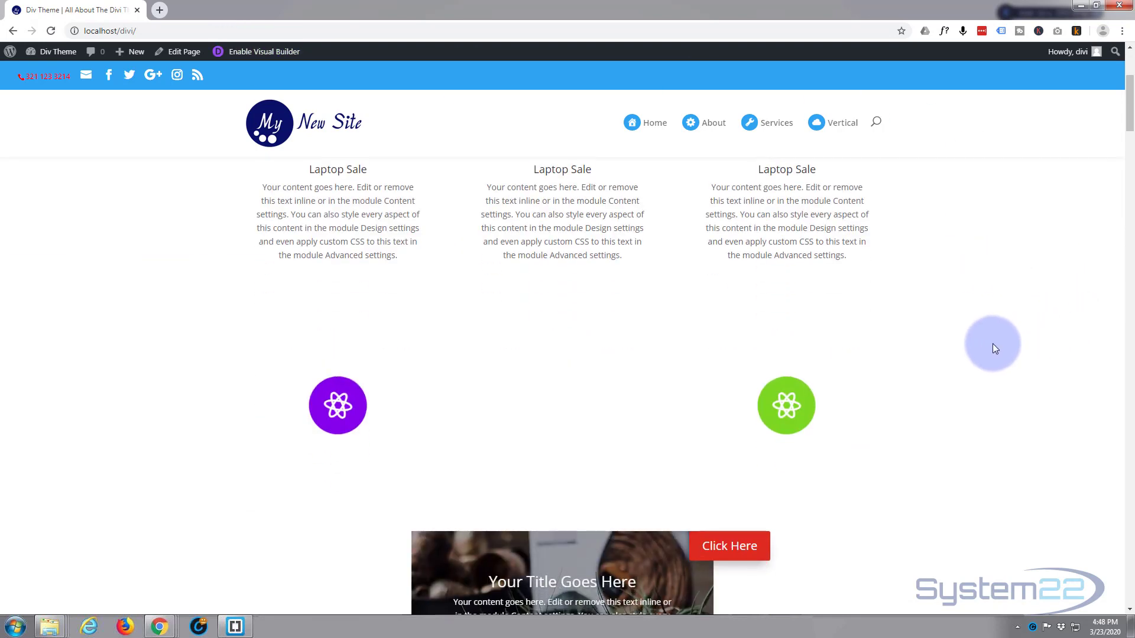
pyautogui.moveTo(799, 398)
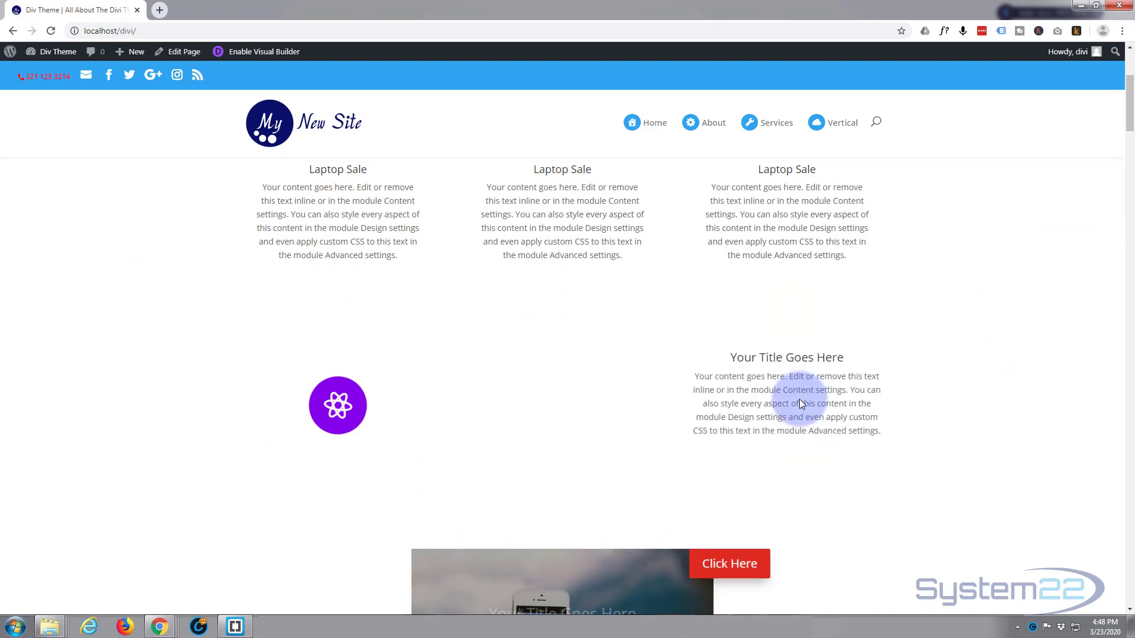